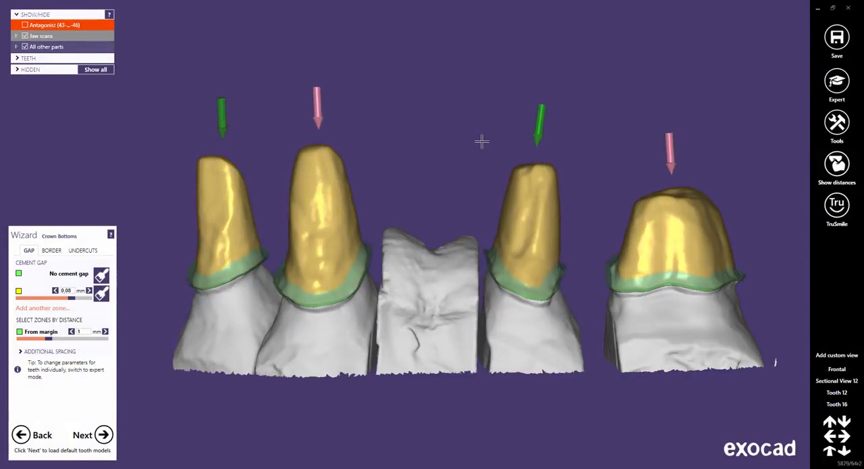
# Open the insertion direction settings for the tooth 16 crown bottom, tilt the tooth, and set that view as its insertion axis.
pyautogui.rightClick(660, 222)
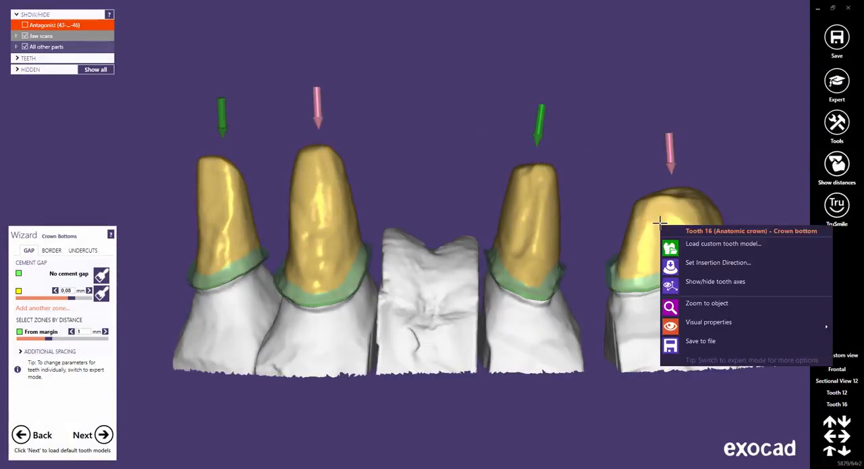
pyautogui.click(689, 264)
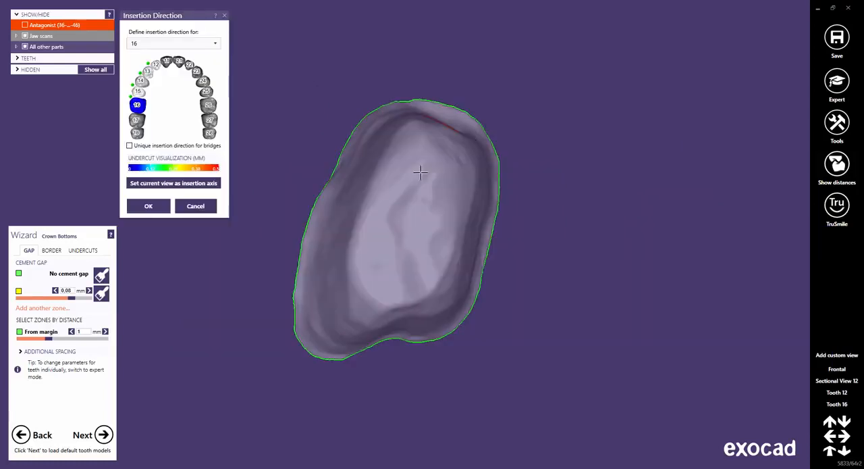
pyautogui.moveTo(423, 173); pyautogui.dragTo(423, 172, button='right')
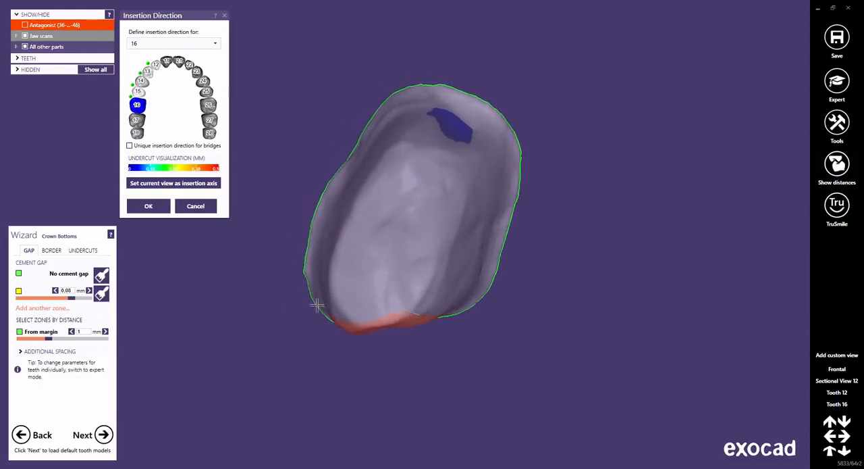
pyautogui.moveTo(400, 255); pyautogui.dragTo(400, 254, button='right')
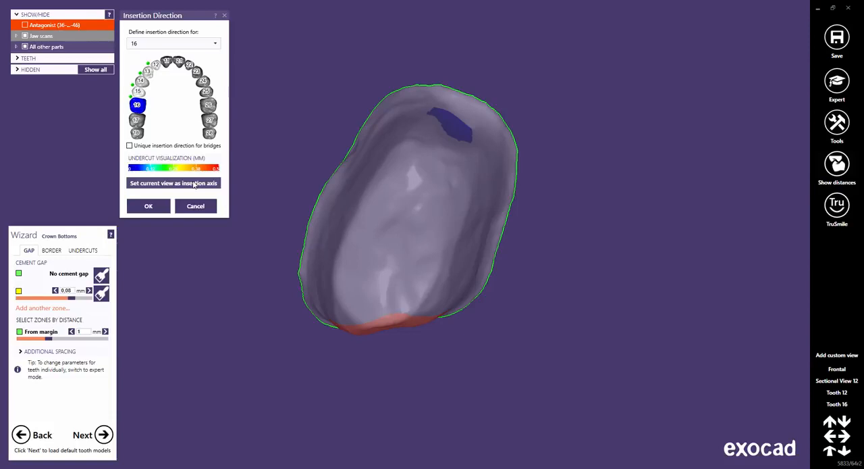
pyautogui.click(195, 183)
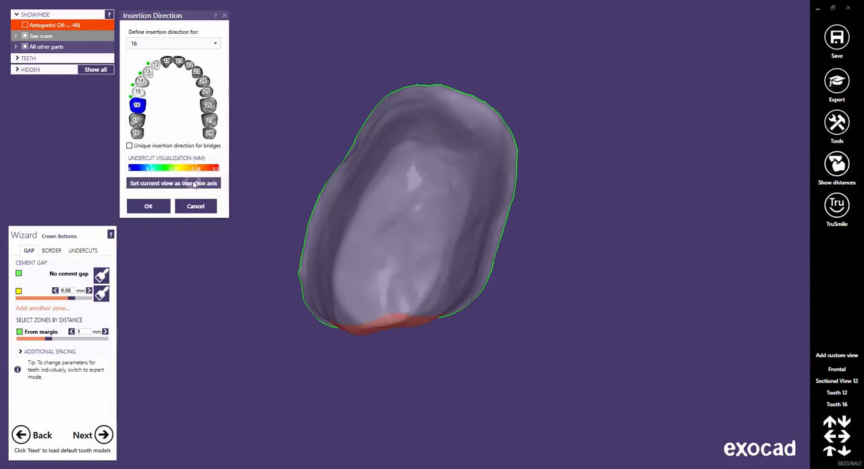
# Check the undercut colours around tooth 16, turn it back to a straight occlusal view, and set that as its insertion axis.
pyautogui.moveTo(343, 251); pyautogui.dragTo(343, 251, button='right')
pyautogui.moveTo(378, 319); pyautogui.dragTo(337, 194, button='middle')
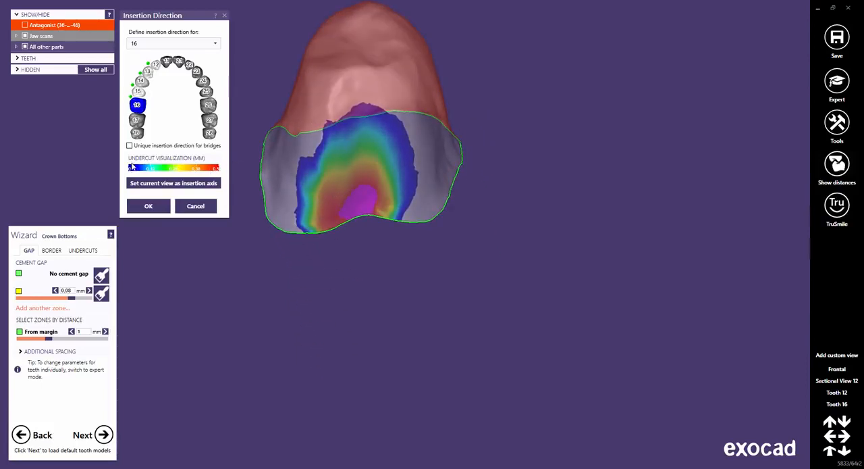
pyautogui.moveTo(329, 174); pyautogui.dragTo(417, 267, button='middle')
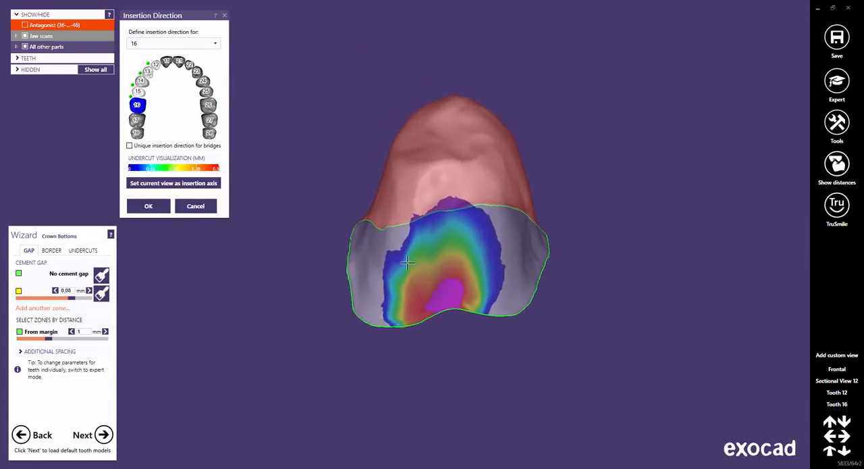
pyautogui.moveTo(434, 182); pyautogui.dragTo(436, 175, button='right')
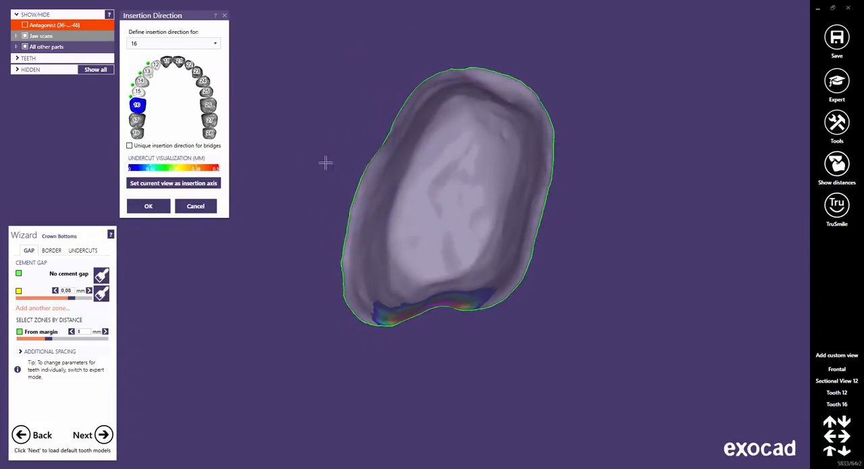
pyautogui.click(193, 185)
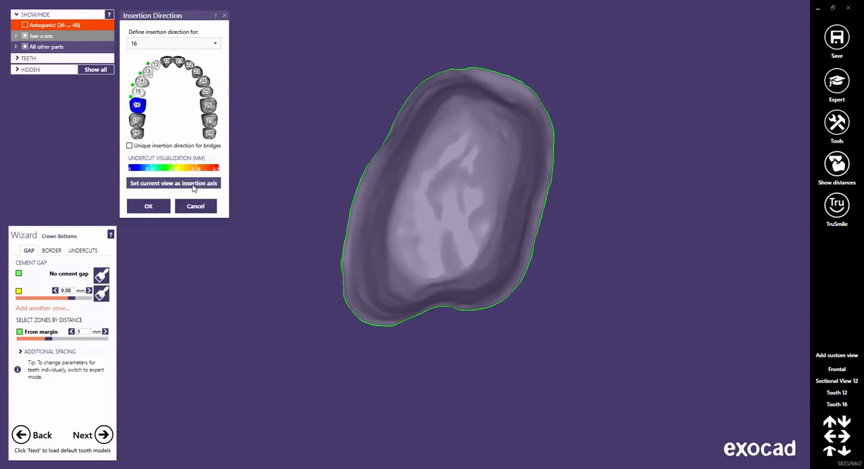
# Switch the insertion direction definition to tooth 15 and set the current view as its insertion axis.
pyautogui.click(216, 44)
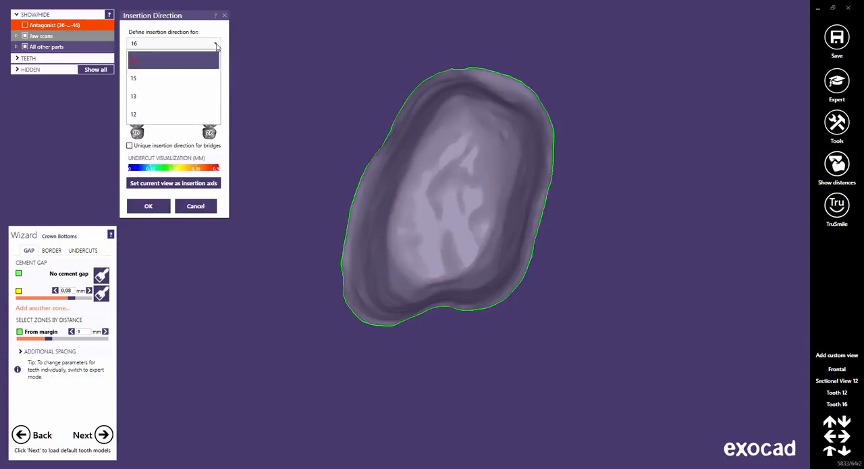
pyautogui.click(184, 82)
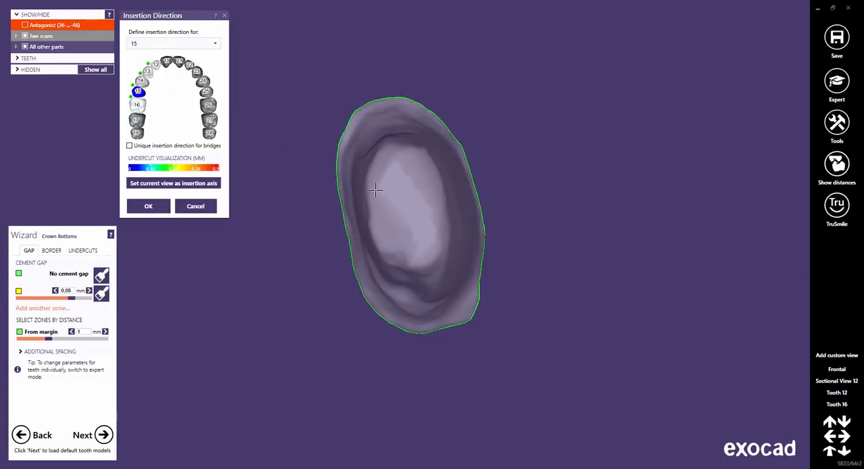
pyautogui.click(198, 184)
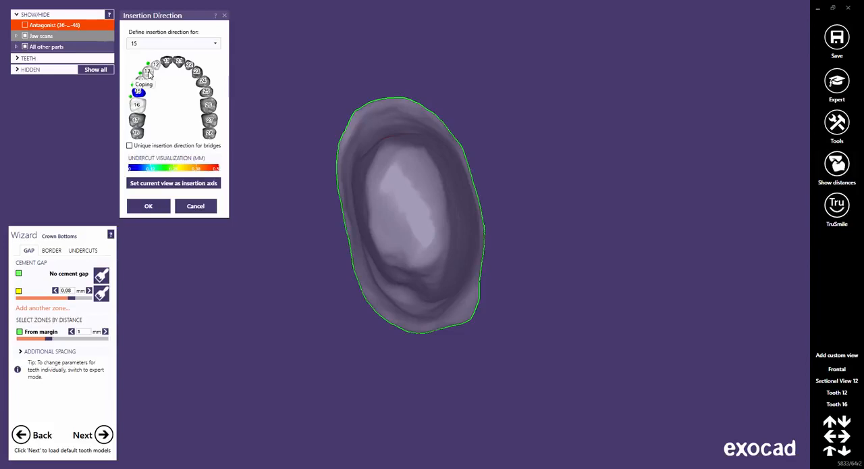
# Show tooth 13 alongside tooth 15 and set the current shared view as the insertion axis.
pyautogui.click(148, 72)
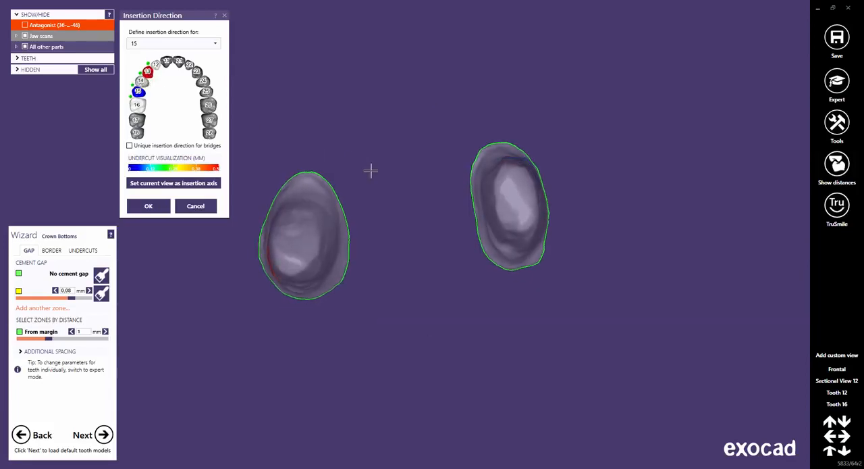
pyautogui.moveTo(401, 210); pyautogui.dragTo(478, 197, button='right')
pyautogui.scroll(4, 473, 197)
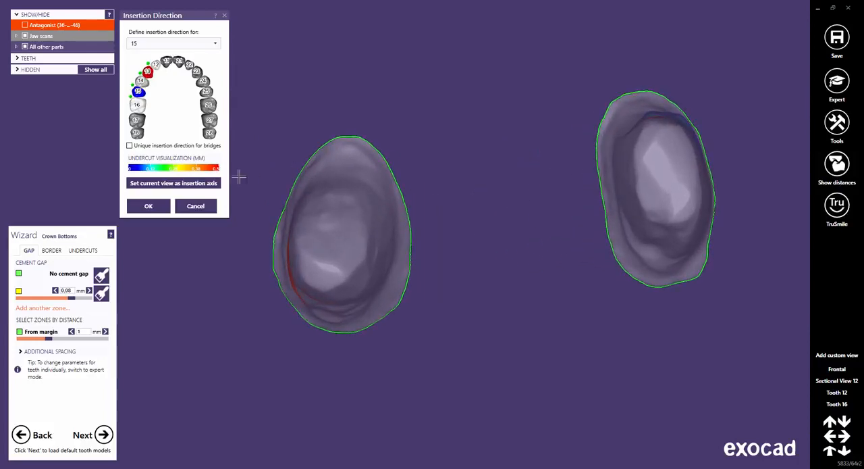
pyautogui.click(211, 185)
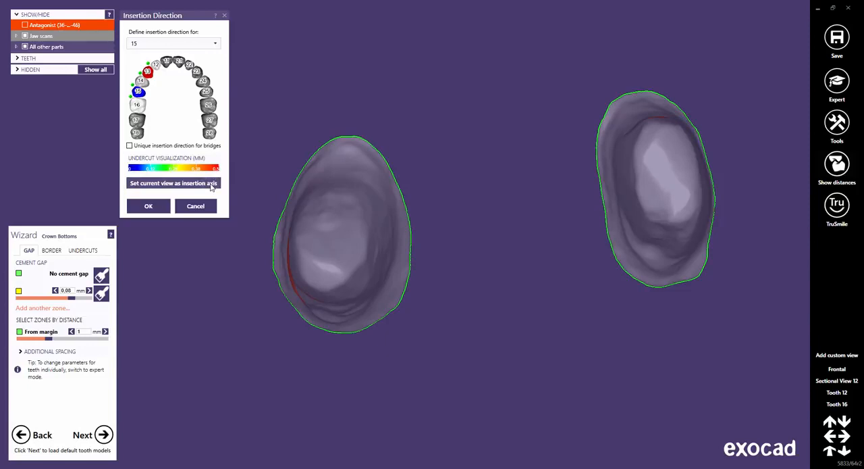
# Enable a unique insertion direction for bridges, set the current view as the axis for teeth 16-15-13-12, and accept the settings.
pyautogui.click(130, 147)
pyautogui.click(129, 146)
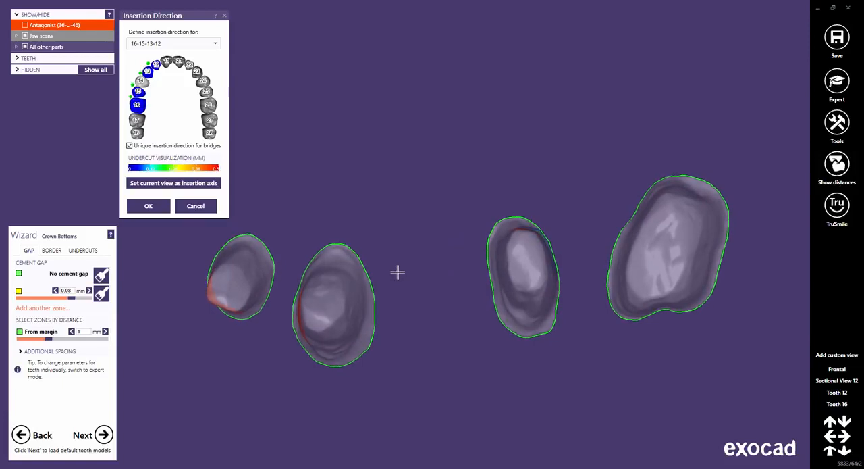
pyautogui.click(197, 185)
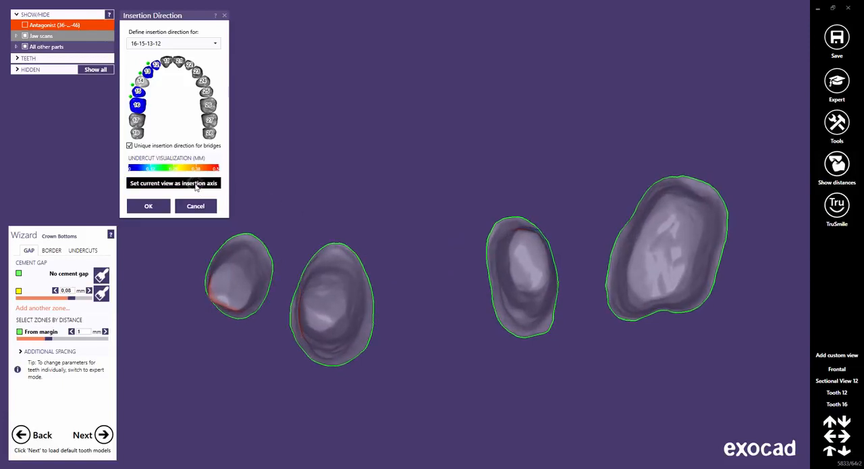
pyautogui.click(146, 207)
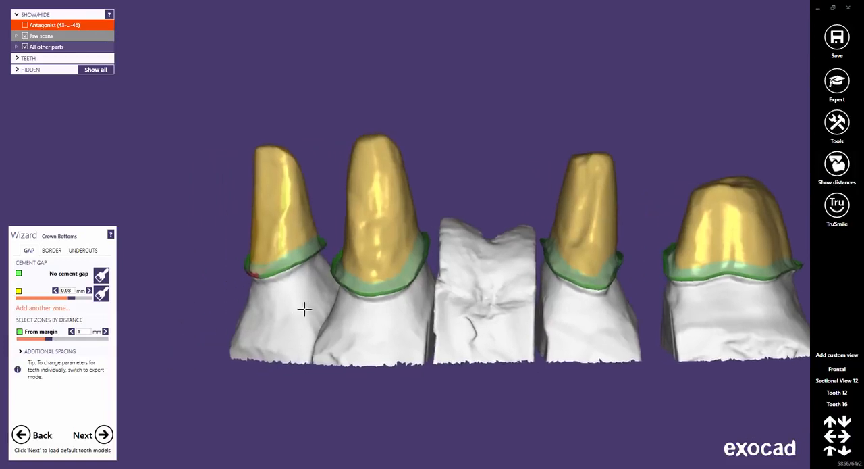
# Examine the crown bottom margins of the front abutments for undercuts and return to the saved Tooth 16 view.
pyautogui.moveTo(299, 245); pyautogui.dragTo(399, 293, button='right')
pyautogui.scroll(10, 376, 295)
pyautogui.scroll(-10, 399, 293)
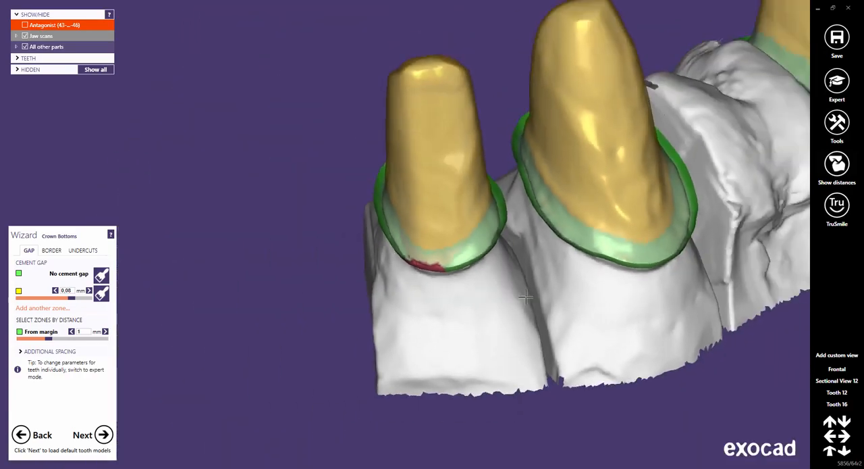
pyautogui.moveTo(520, 320); pyautogui.dragTo(338, 365, button='right')
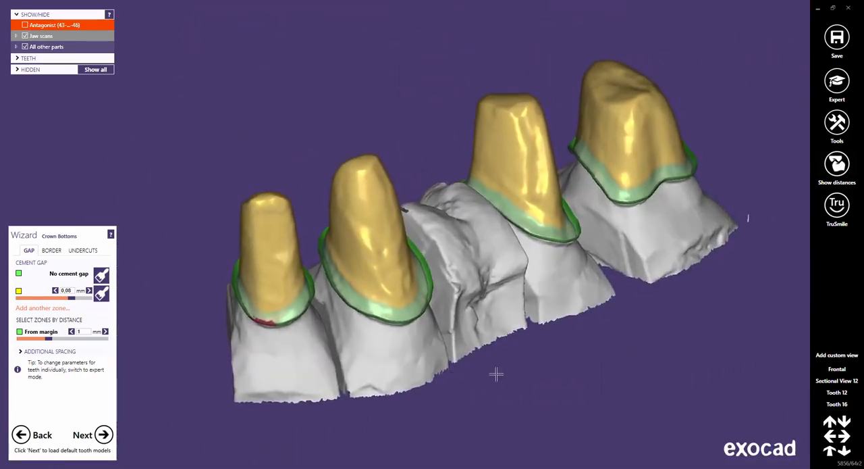
pyautogui.click(840, 406)
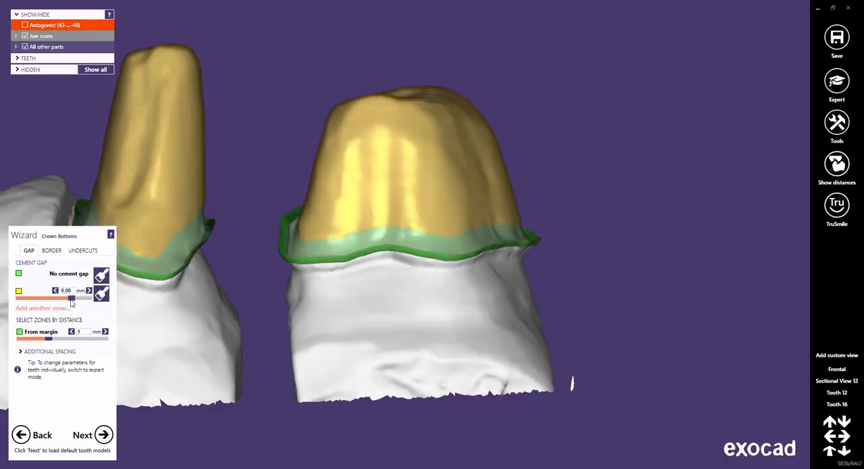
# Try a cement gap of 0.025 mm and restore it to 0.08 mm.
pyautogui.moveTo(71, 299); pyautogui.dragTo(22, 302)
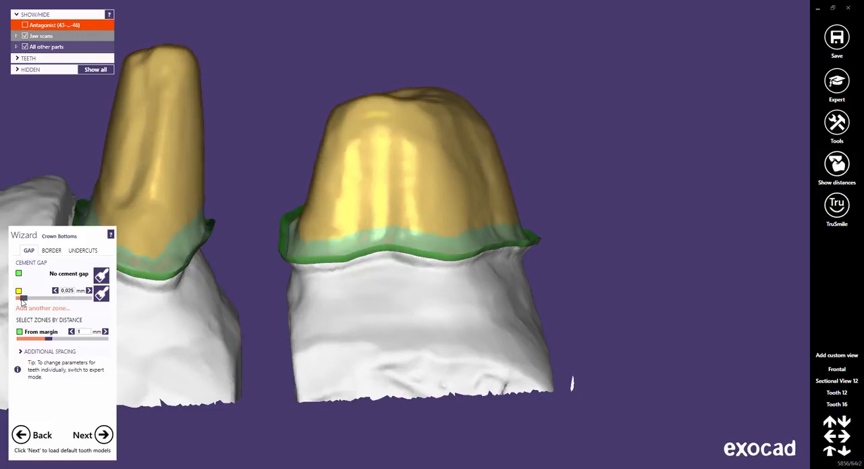
pyautogui.click(69, 291)
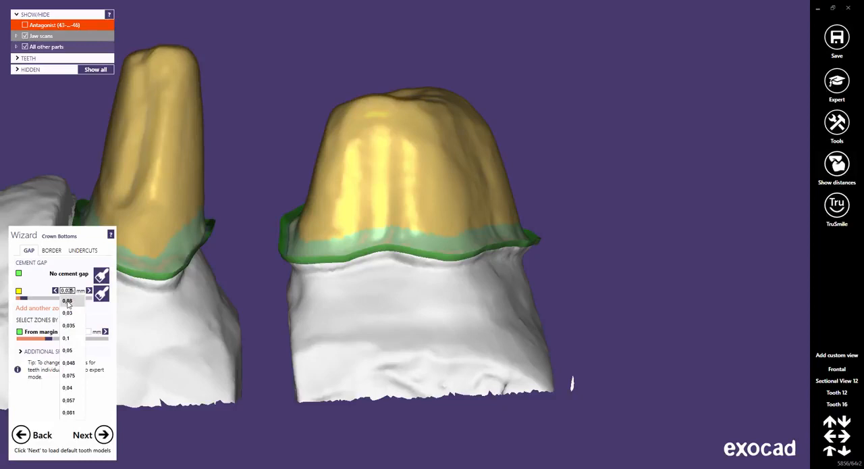
pyautogui.click(68, 301)
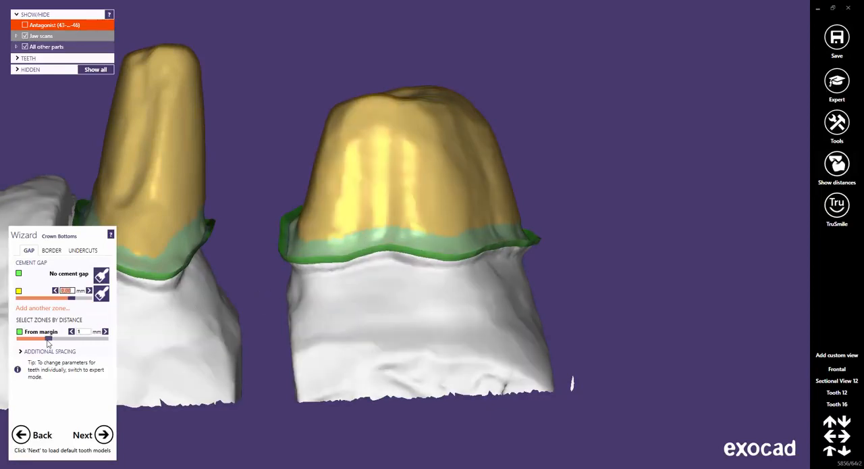
# Try a no-gap zone distance of 2.05 mm from the margin and restore it to 1 mm.
pyautogui.moveTo(48, 340); pyautogui.dragTo(78, 338)
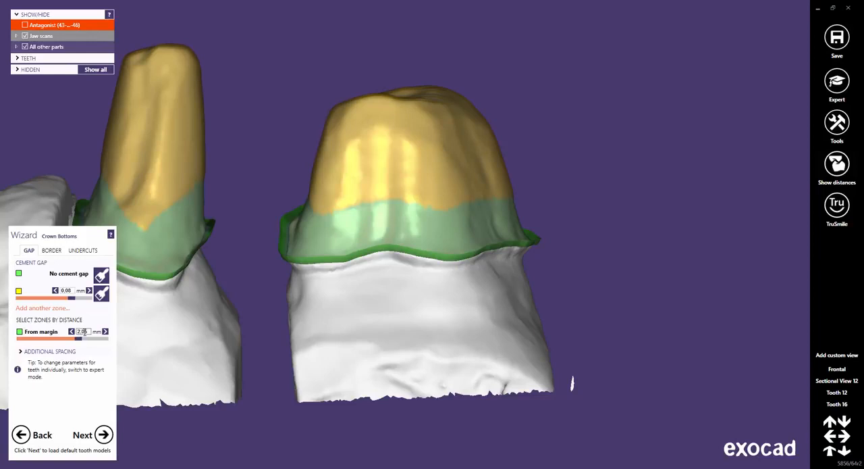
pyautogui.click(85, 332)
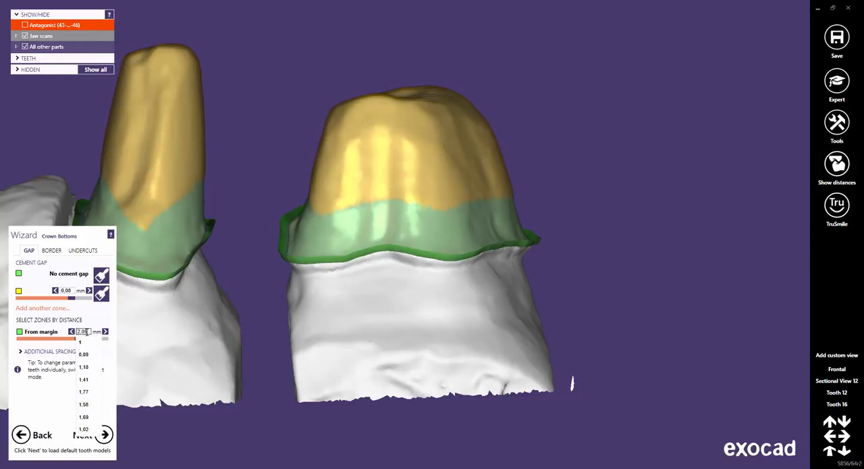
pyautogui.click(81, 345)
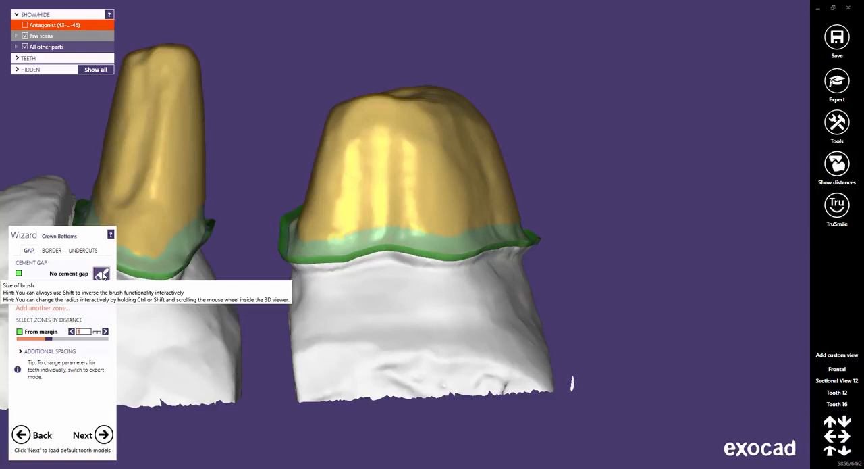
# Paint a wider no-cement-gap zone around the lower part of the tooth 16 abutment with the marking brush.
pyautogui.click(101, 273)
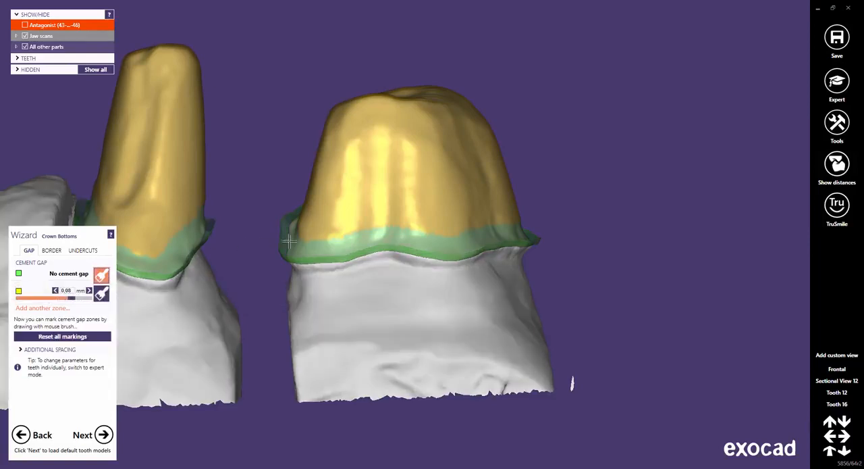
pyautogui.moveTo(353, 227)
pyautogui.mouseDown()
pyautogui.moveTo(367, 209)
pyautogui.moveTo(315, 231)
pyautogui.moveTo(391, 212)
pyautogui.moveTo(455, 223)
pyautogui.moveTo(497, 217)
pyautogui.moveTo(500, 223)
pyautogui.moveTo(477, 236)
pyautogui.mouseUp()
pyautogui.keyDown('ctrl'); pyautogui.scroll(-6, 367, 210); pyautogui.keyUp('ctrl')
pyautogui.moveTo(477, 236)
pyautogui.mouseDown(button='right')
pyautogui.moveTo(395, 232)
pyautogui.moveTo(291, 208)
pyautogui.moveTo(349, 200)
pyautogui.moveTo(396, 234)
pyautogui.mouseUp(button='right')
pyautogui.moveTo(398, 231); pyautogui.dragTo(521, 205)
pyautogui.moveTo(520, 205); pyautogui.dragTo(405, 224, button='right')
pyautogui.moveTo(406, 223)
pyautogui.mouseDown()
pyautogui.moveTo(457, 183)
pyautogui.moveTo(525, 97)
pyautogui.moveTo(534, 106)
pyautogui.mouseUp()
pyautogui.moveTo(534, 106); pyautogui.dragTo(569, 125, button='right')
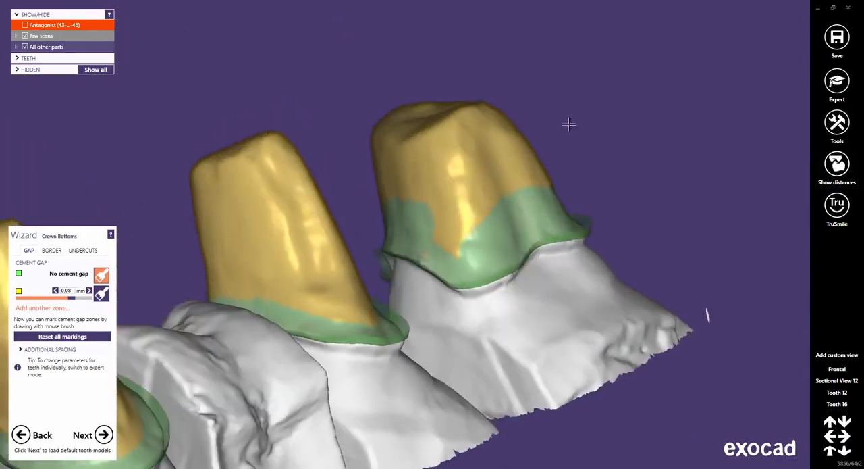
pyautogui.moveTo(414, 228); pyautogui.dragTo(498, 234)
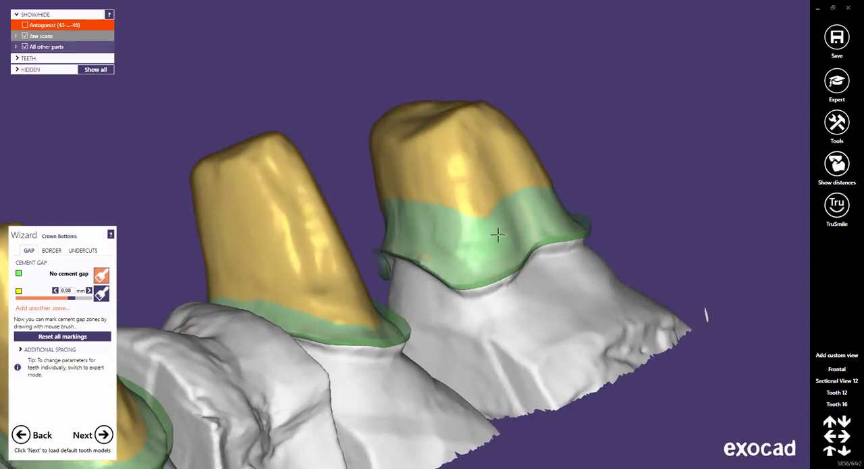
pyautogui.moveTo(498, 234); pyautogui.dragTo(583, 228, button='right')
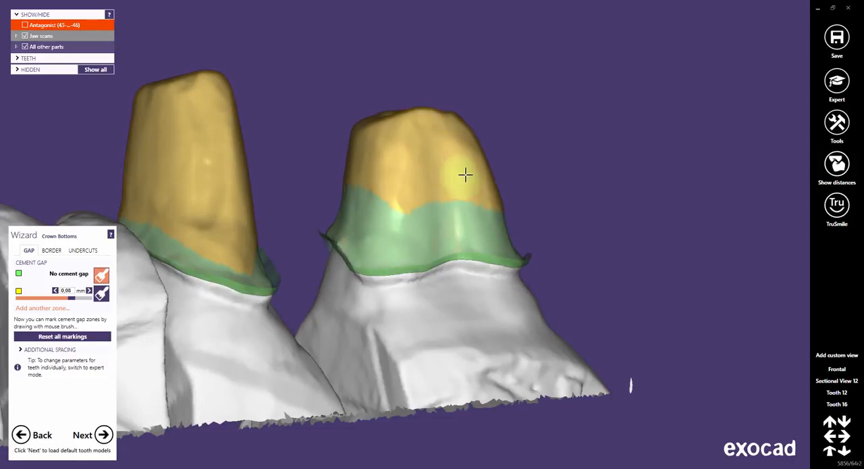
pyautogui.moveTo(466, 175)
pyautogui.mouseDown()
pyautogui.moveTo(405, 205)
pyautogui.moveTo(361, 180)
pyautogui.mouseUp()
pyautogui.moveTo(485, 206); pyautogui.dragTo(456, 204, button='right')
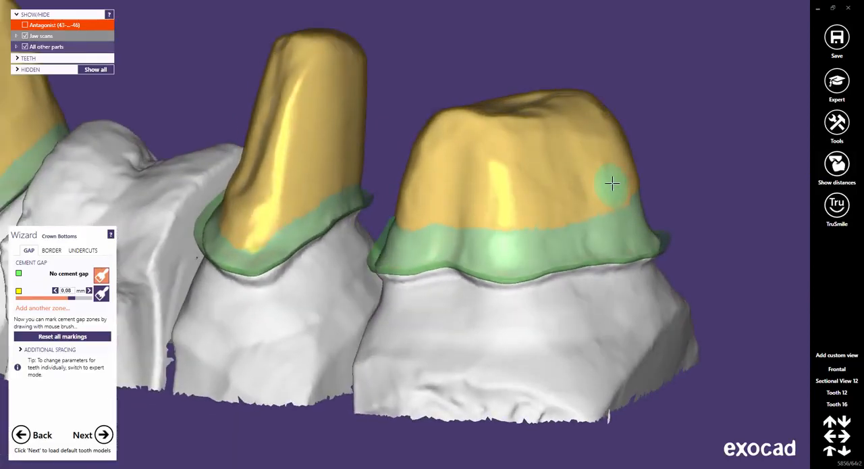
# Paint the 0.08 mm cement gap zone into the no-gap band of tooth 16, then widen the no-gap band again with the brush inverted.
pyautogui.click(104, 298)
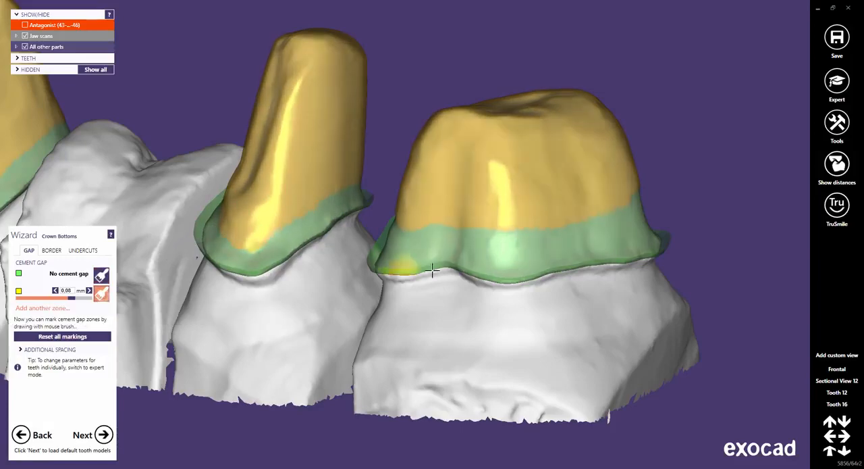
pyautogui.moveTo(469, 245); pyautogui.dragTo(468, 248, button='right')
pyautogui.moveTo(382, 230)
pyautogui.mouseDown()
pyautogui.moveTo(377, 222)
pyautogui.moveTo(444, 222)
pyautogui.moveTo(492, 236)
pyautogui.moveTo(523, 230)
pyautogui.mouseUp()
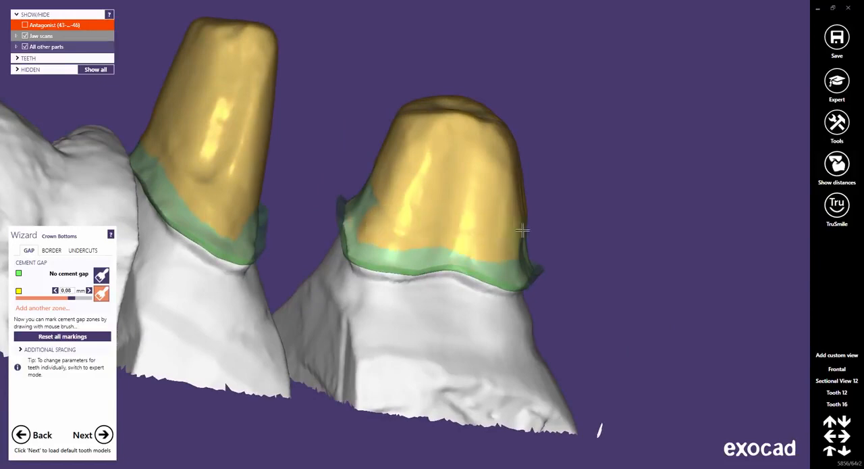
pyautogui.moveTo(461, 247); pyautogui.dragTo(460, 248, button='right')
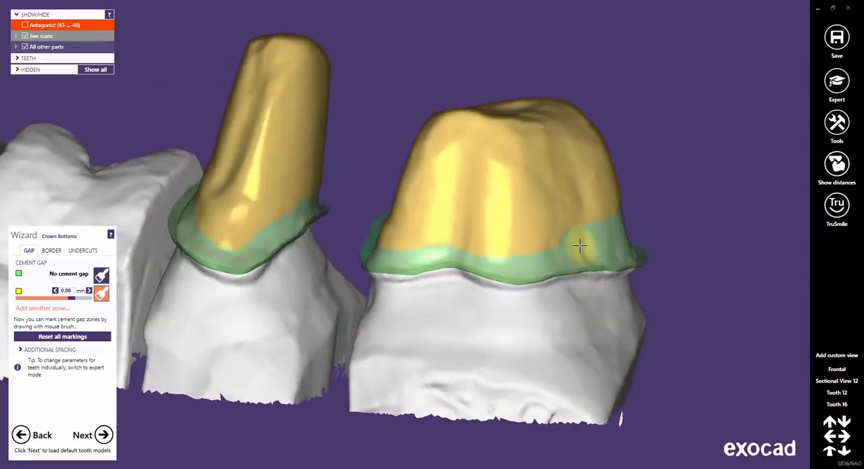
pyautogui.moveTo(574, 247)
pyautogui.mouseDown()
pyautogui.moveTo(582, 251)
pyautogui.moveTo(392, 240)
pyautogui.mouseUp()
pyautogui.moveTo(398, 243)
pyautogui.mouseDown(button='right')
pyautogui.moveTo(428, 258)
pyautogui.moveTo(376, 253)
pyautogui.moveTo(383, 238)
pyautogui.mouseUp(button='right')
pyautogui.moveTo(382, 238)
pyautogui.mouseDown()
pyautogui.moveTo(350, 200)
pyautogui.moveTo(361, 237)
pyautogui.mouseUp()
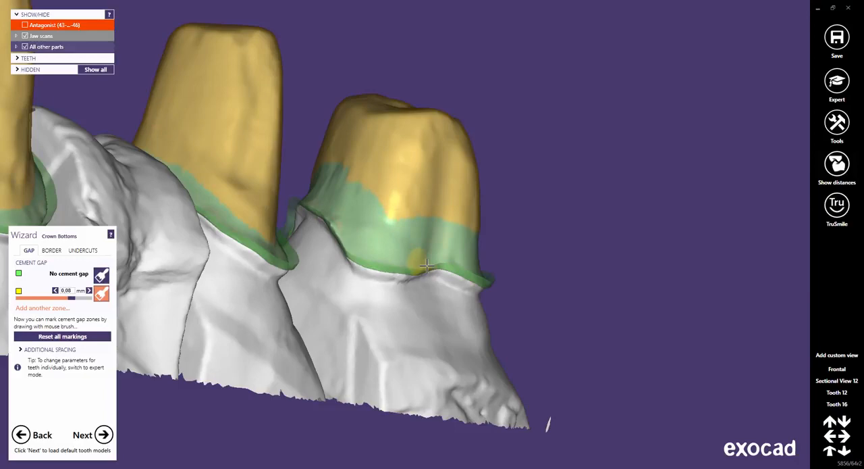
pyautogui.moveTo(431, 261); pyautogui.dragTo(423, 260, button='right')
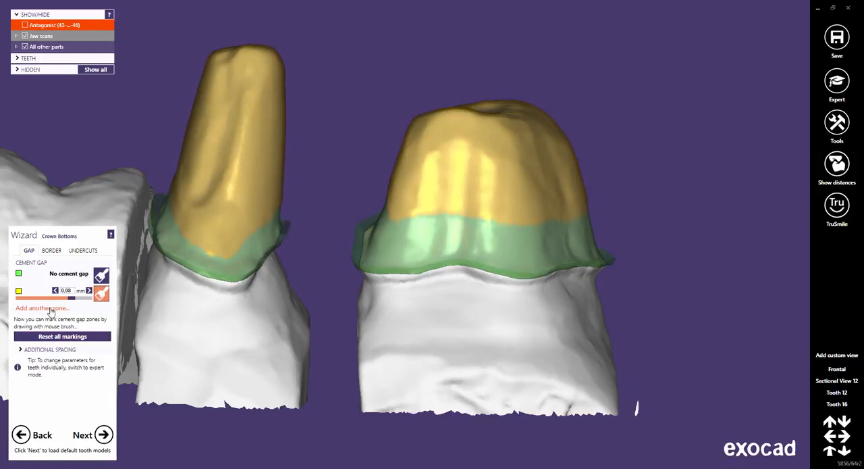
# Add another cement gap zone of 0.01 mm and paint it as a ring around the occlusal edge of the tooth 16 abutment.
pyautogui.click(51, 308)
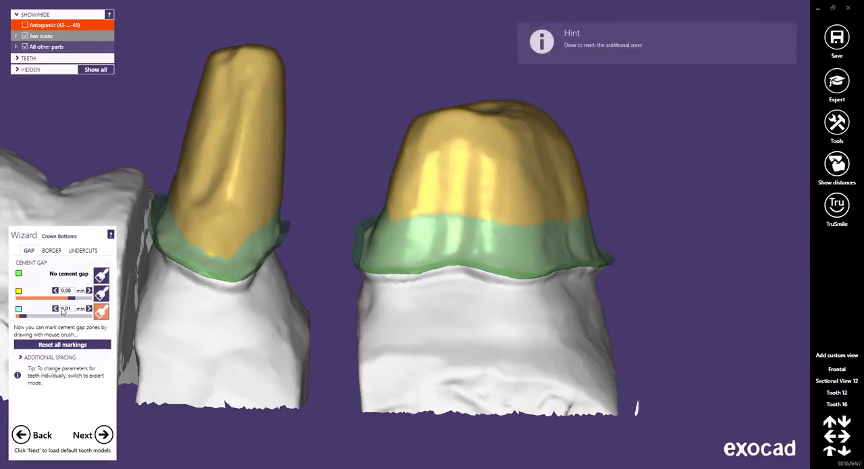
pyautogui.moveTo(493, 146); pyautogui.dragTo(492, 147, button='right')
pyautogui.middleClick(486, 131)
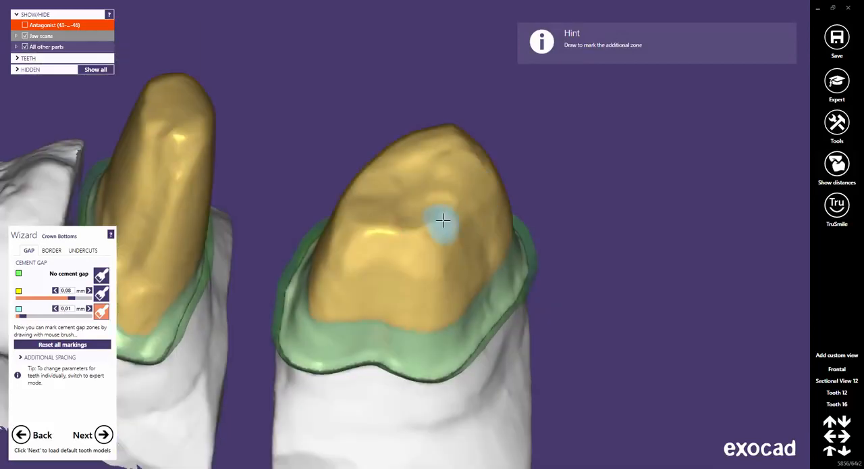
pyautogui.moveTo(438, 224)
pyautogui.mouseDown()
pyautogui.moveTo(401, 233)
pyautogui.moveTo(357, 224)
pyautogui.moveTo(373, 216)
pyautogui.mouseUp()
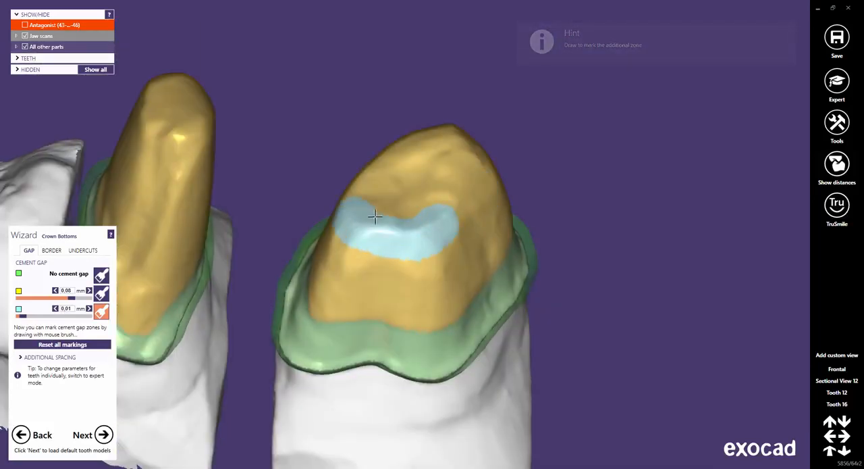
pyautogui.moveTo(373, 216); pyautogui.dragTo(349, 210, button='right')
pyautogui.moveTo(348, 210)
pyautogui.mouseDown()
pyautogui.moveTo(401, 67)
pyautogui.moveTo(415, 80)
pyautogui.mouseUp()
pyautogui.moveTo(415, 80)
pyautogui.mouseDown(button='right')
pyautogui.moveTo(426, 93)
pyautogui.moveTo(423, 83)
pyautogui.mouseUp(button='right')
pyautogui.moveTo(423, 84)
pyautogui.mouseDown()
pyautogui.moveTo(412, 71)
pyautogui.moveTo(452, 71)
pyautogui.moveTo(466, 139)
pyautogui.moveTo(447, 193)
pyautogui.mouseUp()
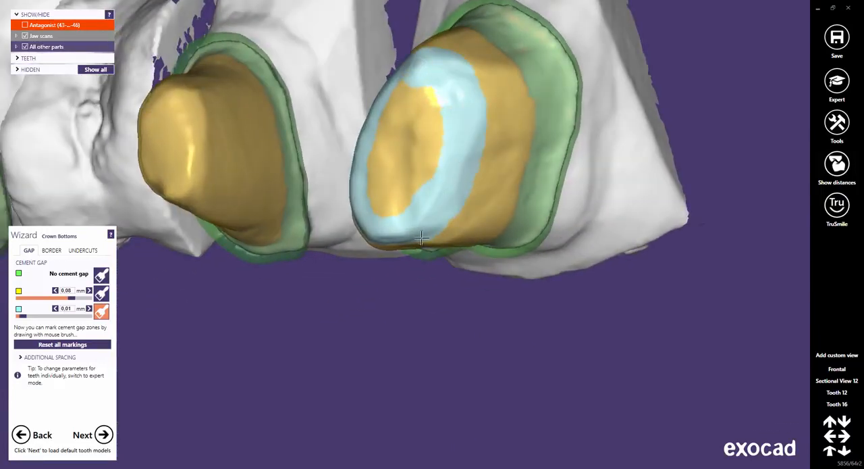
pyautogui.moveTo(422, 238); pyautogui.dragTo(437, 204, button='right')
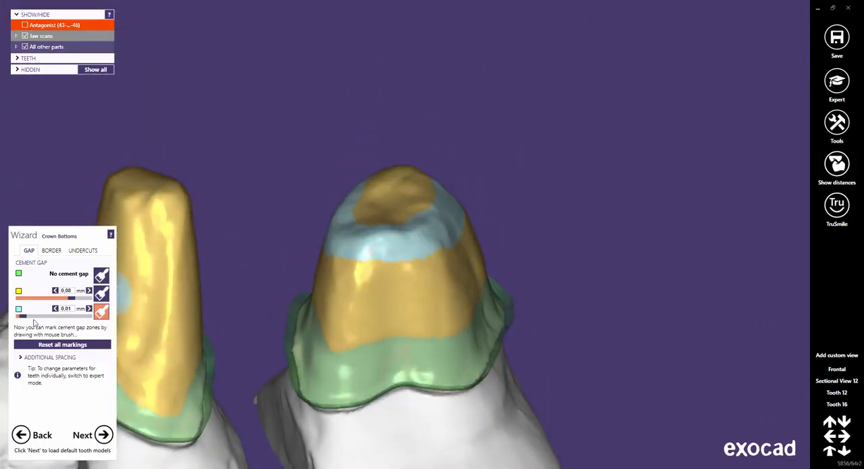
# Try a cement gap of 0.151 mm for the additional zone and set it to 0.08 mm.
pyautogui.moveTo(23, 320); pyautogui.dragTo(72, 318)
pyautogui.scroll(5, 378, 283)
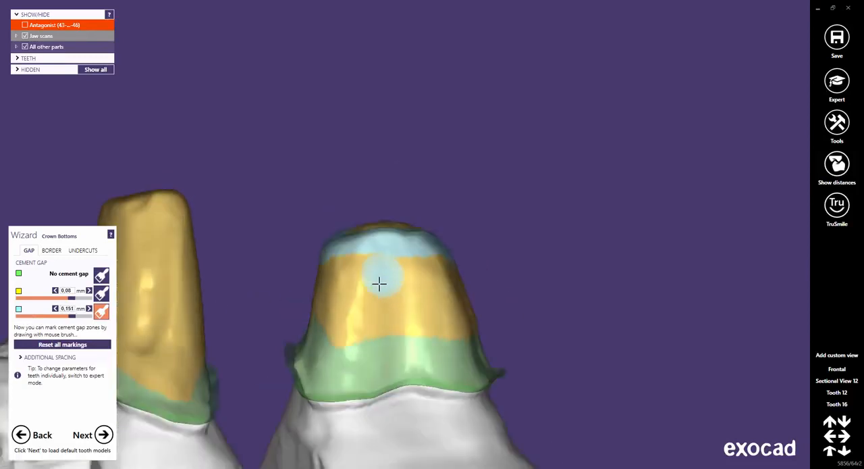
pyautogui.scroll(2, 372, 271)
pyautogui.scroll(2, 142, 312)
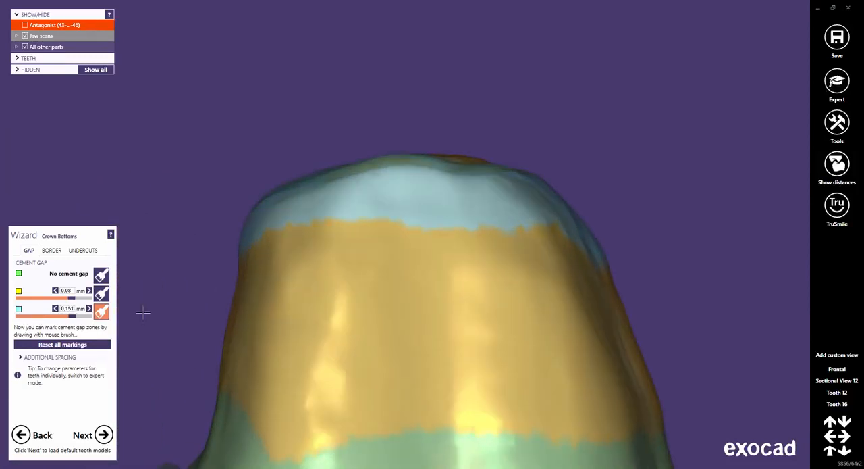
pyautogui.click(73, 308)
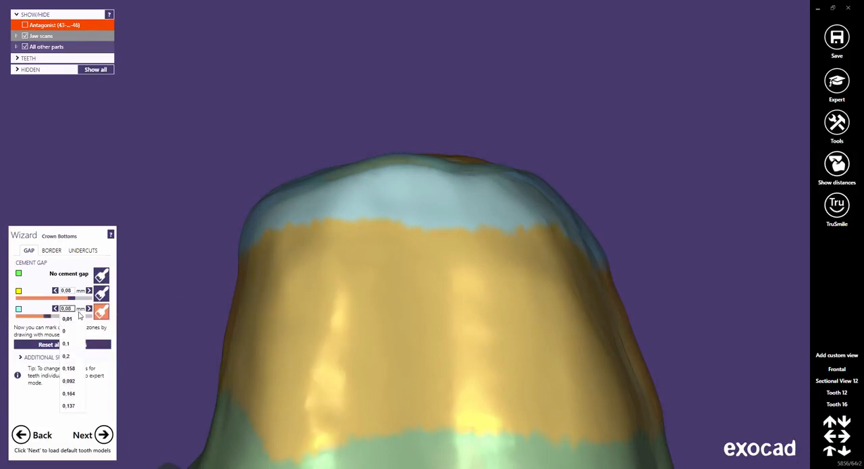
pyautogui.click(69, 285)
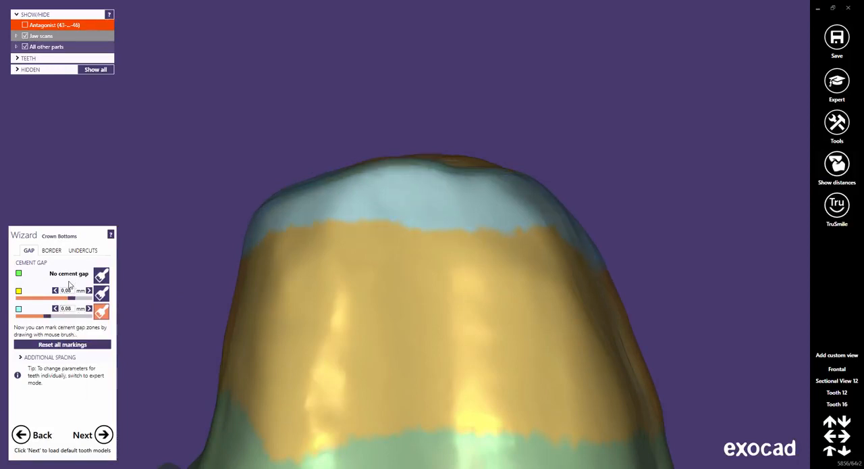
# Reset all painted cement gap markings on the crown bottoms.
pyautogui.moveTo(402, 249)
pyautogui.mouseDown(button='right')
pyautogui.moveTo(417, 398)
pyautogui.moveTo(426, 369)
pyautogui.moveTo(405, 322)
pyautogui.mouseUp(button='right')
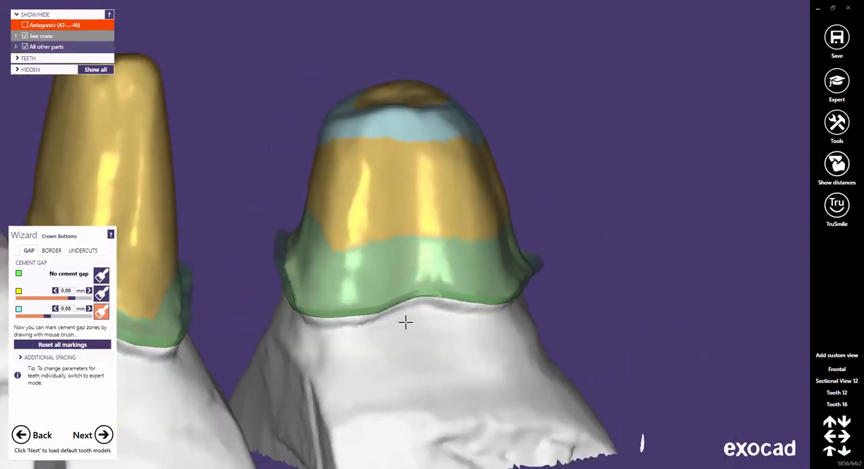
pyautogui.scroll(-1, 406, 322)
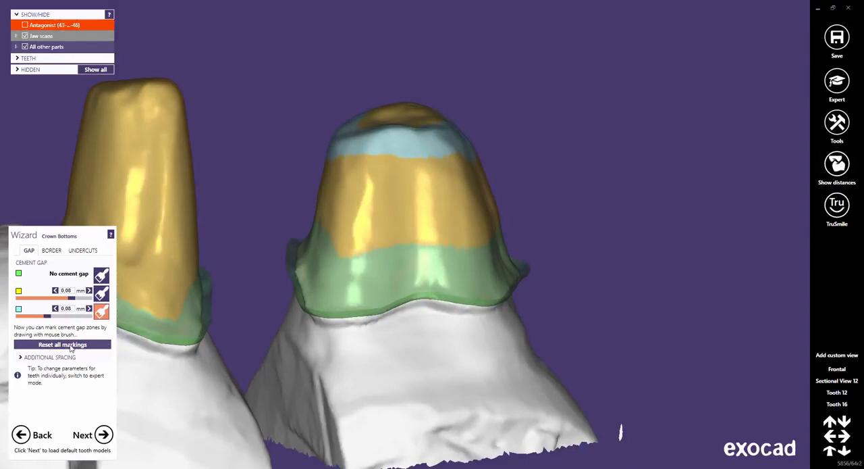
pyautogui.click(71, 348)
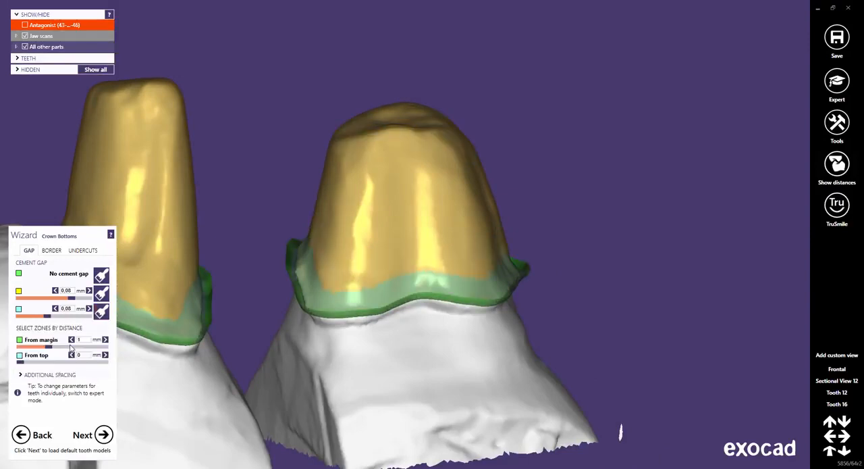
# Paint the additional cement gap zone onto the middle of the occlusal surface of tooth 16.
pyautogui.moveTo(393, 131); pyautogui.dragTo(415, 113, button='right')
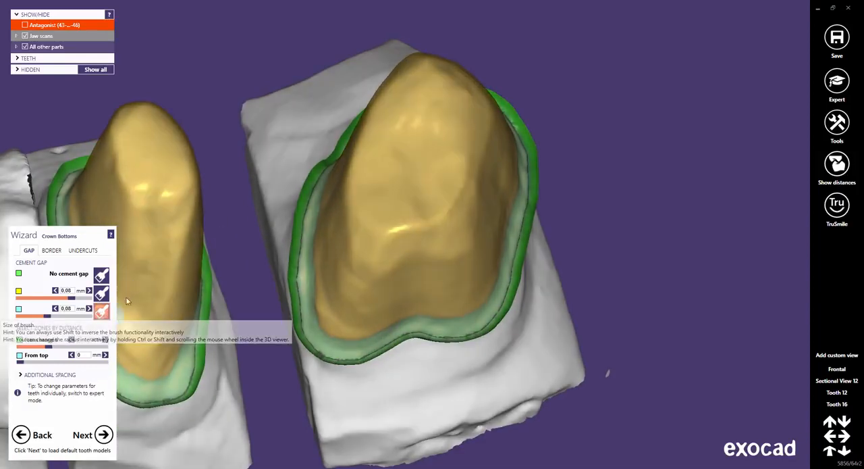
pyautogui.click(101, 311)
pyautogui.moveTo(388, 145)
pyautogui.mouseDown()
pyautogui.moveTo(425, 115)
pyautogui.moveTo(403, 133)
pyautogui.moveTo(407, 164)
pyautogui.moveTo(433, 119)
pyautogui.moveTo(410, 132)
pyautogui.mouseUp()
pyautogui.moveTo(404, 189); pyautogui.dragTo(403, 195)
pyautogui.moveTo(403, 194); pyautogui.dragTo(406, 193, button='right')
pyautogui.scroll(5, 525, 245)
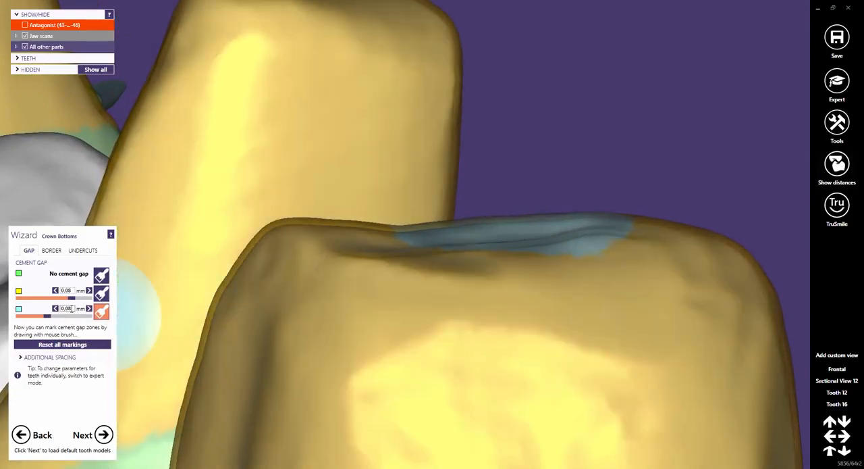
# Set the additional zone's cement gap to 0 mm and check the painted occlusal area of tooth 16.
pyautogui.click(72, 308)
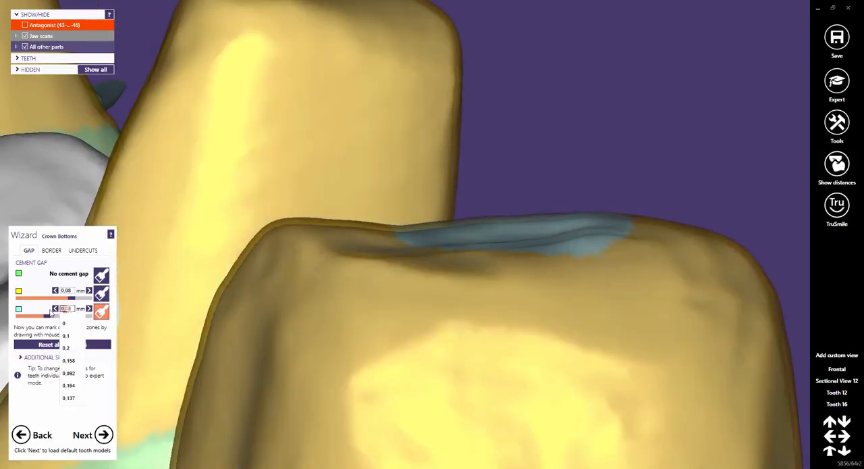
pyautogui.click(64, 333)
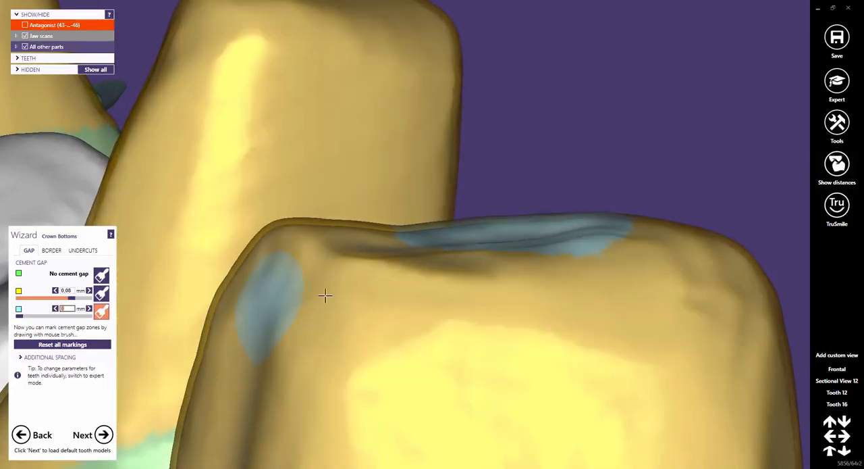
pyautogui.moveTo(479, 283)
pyautogui.mouseDown(button='right')
pyautogui.moveTo(477, 304)
pyautogui.moveTo(387, 361)
pyautogui.moveTo(349, 403)
pyautogui.moveTo(358, 382)
pyautogui.moveTo(466, 356)
pyautogui.moveTo(534, 354)
pyautogui.mouseUp(button='right')
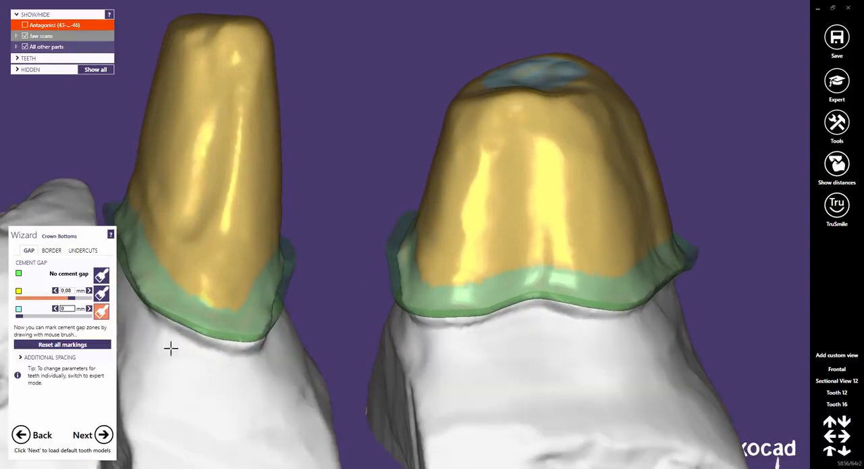
# Replace the painted markings with an additional zone reaching 0.91 mm from the top and having a 0.123 mm gap.
pyautogui.click(73, 346)
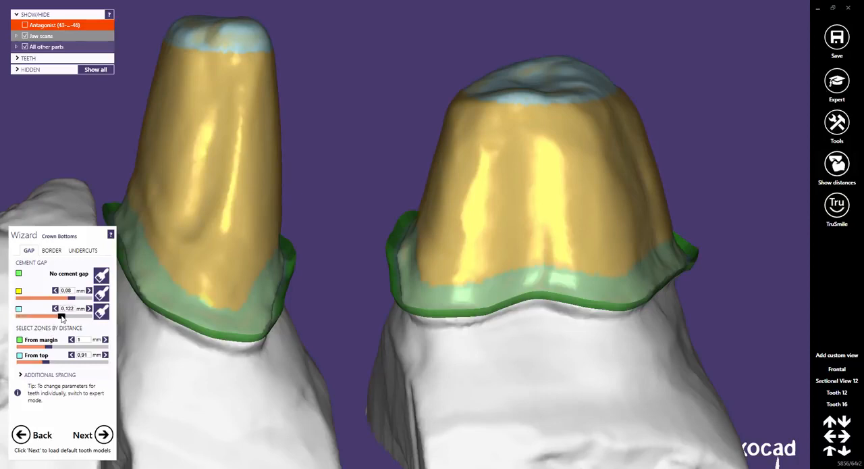
pyautogui.moveTo(610, 224); pyautogui.dragTo(608, 224, button='right')
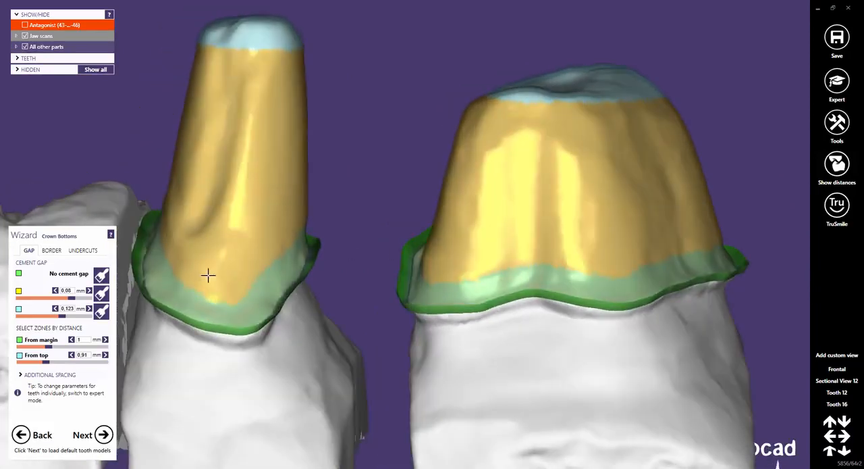
# Set the additional zone's cement gap to 0 mm and its distance from the top to 0 mm.
pyautogui.click(74, 308)
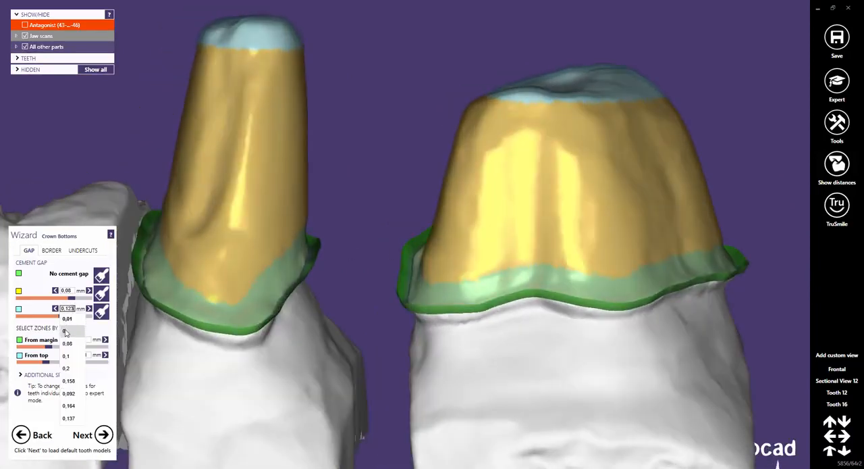
pyautogui.click(66, 331)
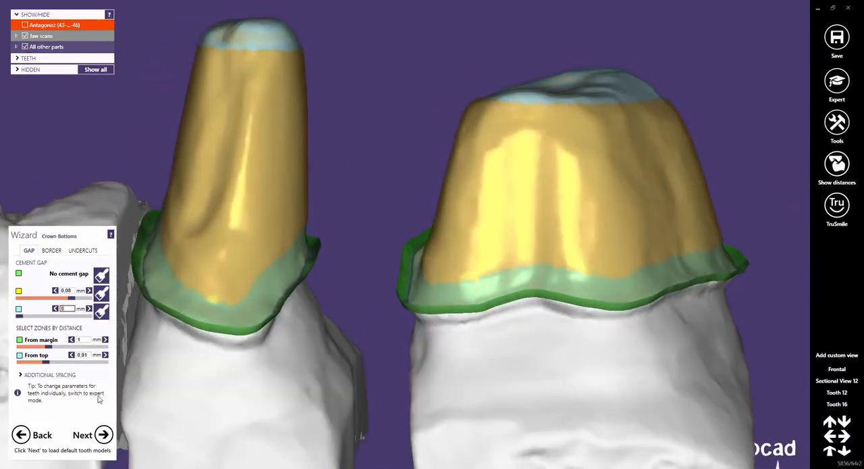
pyautogui.moveTo(643, 210); pyautogui.dragTo(642, 210, button='right')
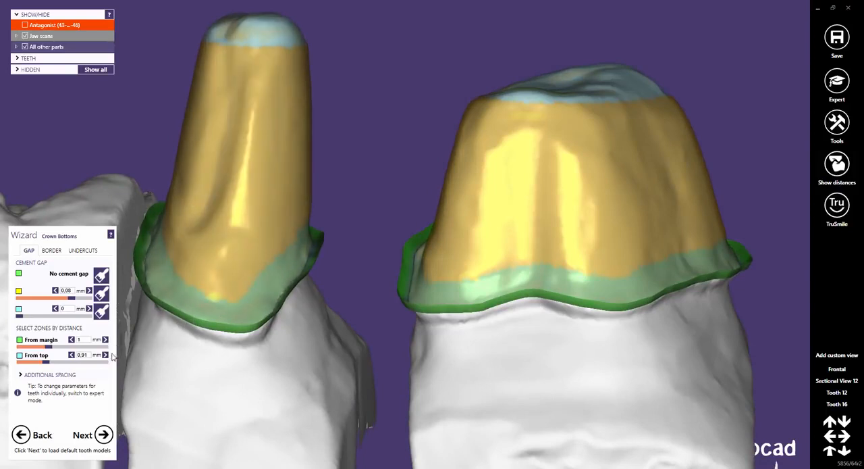
pyautogui.moveTo(91, 355); pyautogui.dragTo(76, 357)
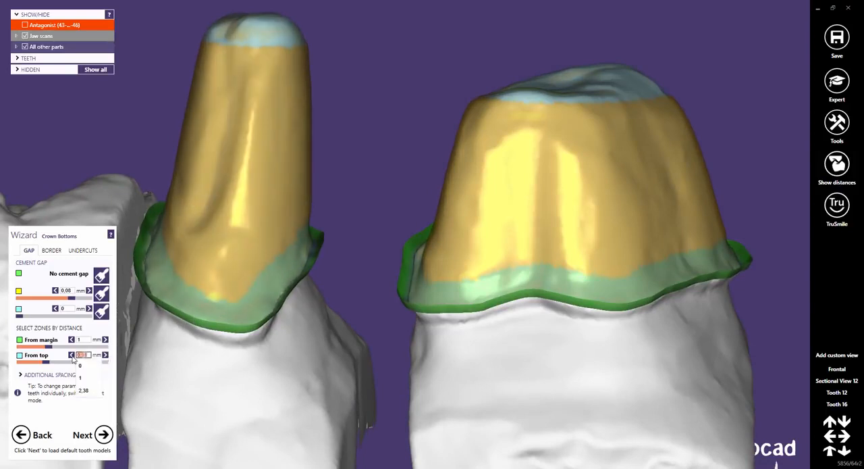
pyautogui.write('0')
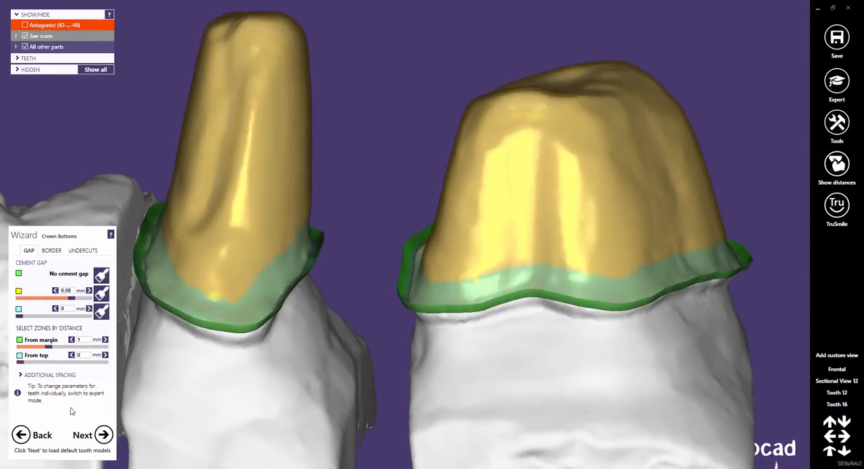
# Raise the linked axial and radial additional spacing to 0.274 mm while viewing tooth 16, and reset both to 0.02 mm.
pyautogui.moveTo(563, 218); pyautogui.dragTo(446, 239, button='middle')
pyautogui.scroll(-7, 453, 276)
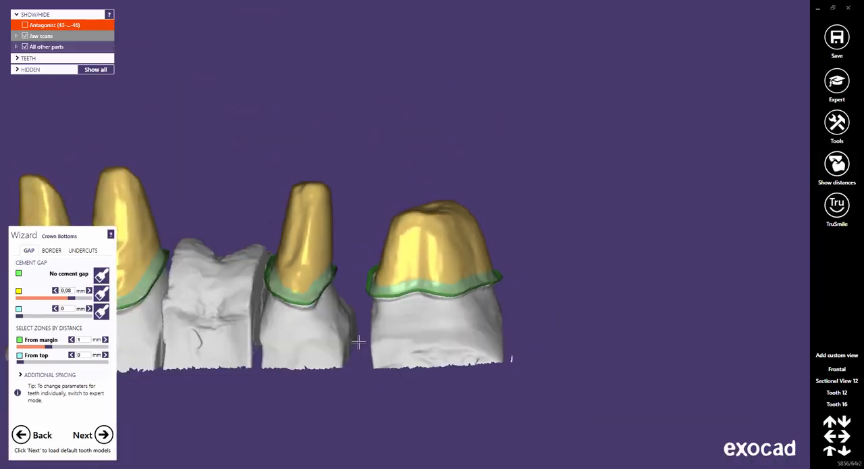
pyautogui.moveTo(359, 344); pyautogui.dragTo(554, 312, button='middle')
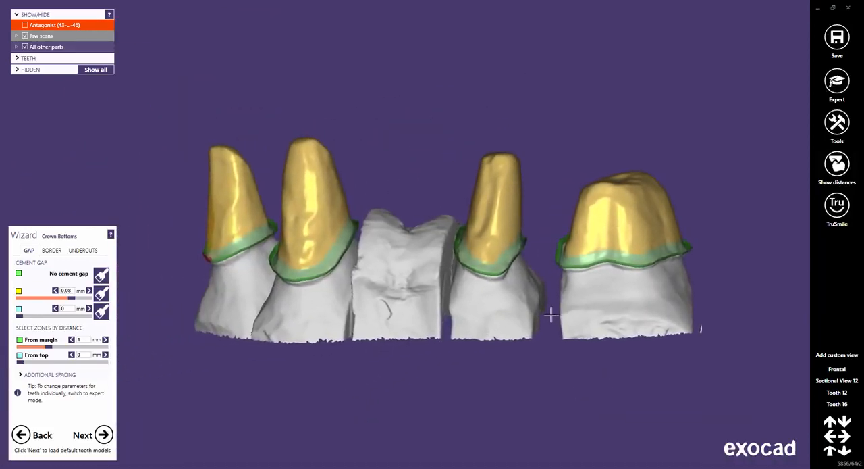
pyautogui.click(836, 370)
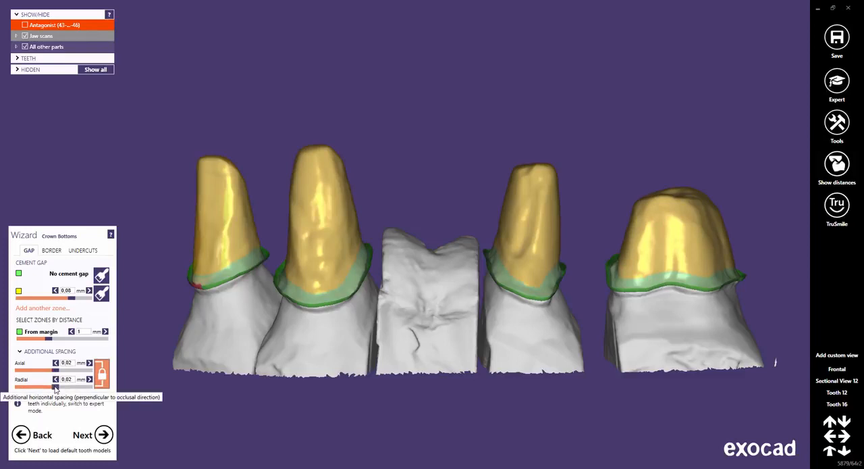
pyautogui.click(101, 374)
pyautogui.click(837, 404)
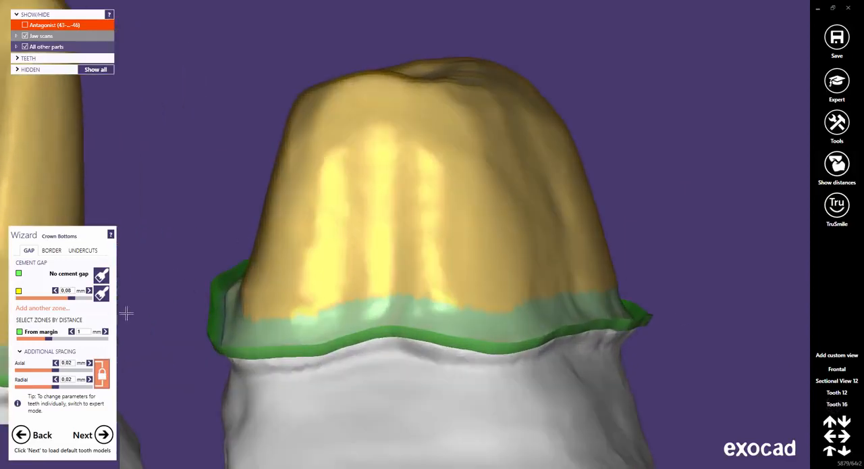
pyautogui.moveTo(56, 371); pyautogui.dragTo(72, 371)
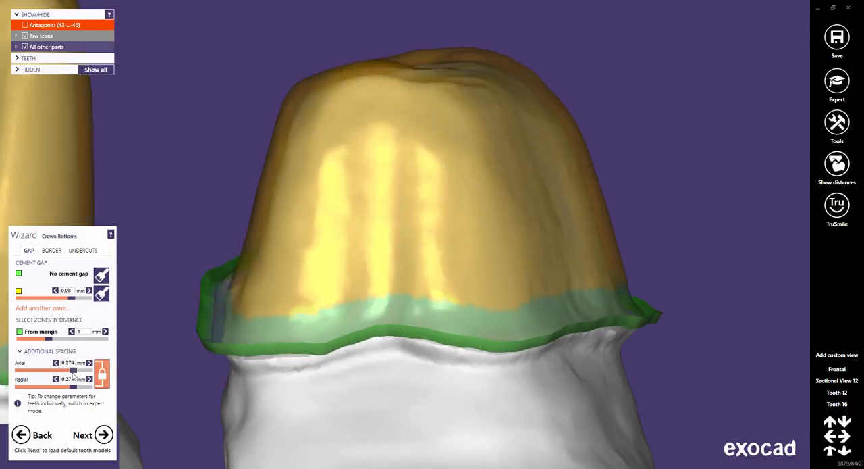
pyautogui.click(68, 363)
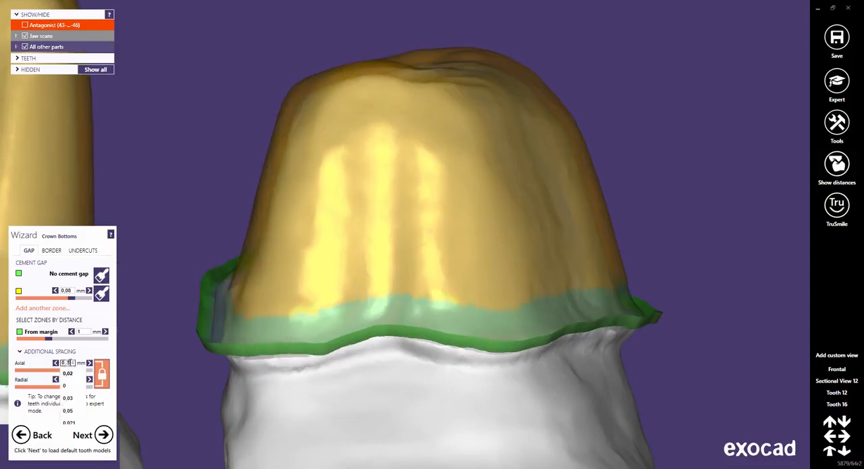
pyautogui.click(68, 374)
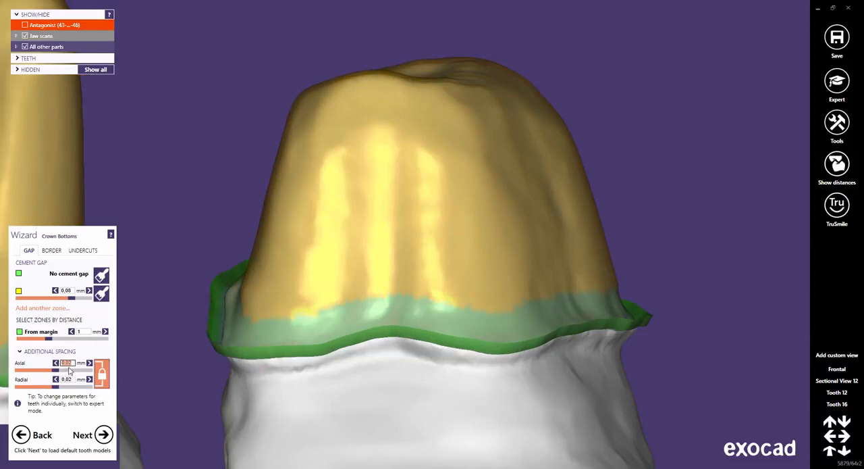
# Set the linked axial and radial additional spacing to 0 mm and inspect the crown bottom margin up close.
pyautogui.write('0')
pyautogui.moveTo(245, 349); pyautogui.dragTo(428, 239, button='right')
pyautogui.scroll(8, 419, 250)
pyautogui.scroll(-3, 427, 236)
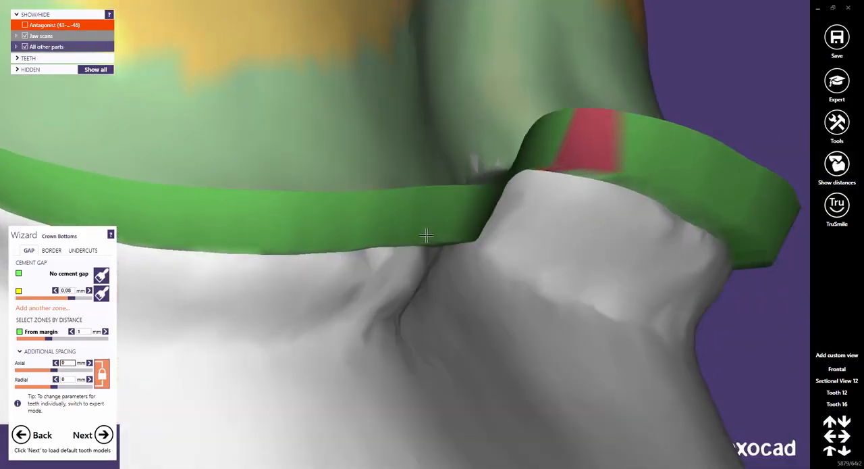
pyautogui.scroll(4, 425, 235)
pyautogui.scroll(-3, 426, 236)
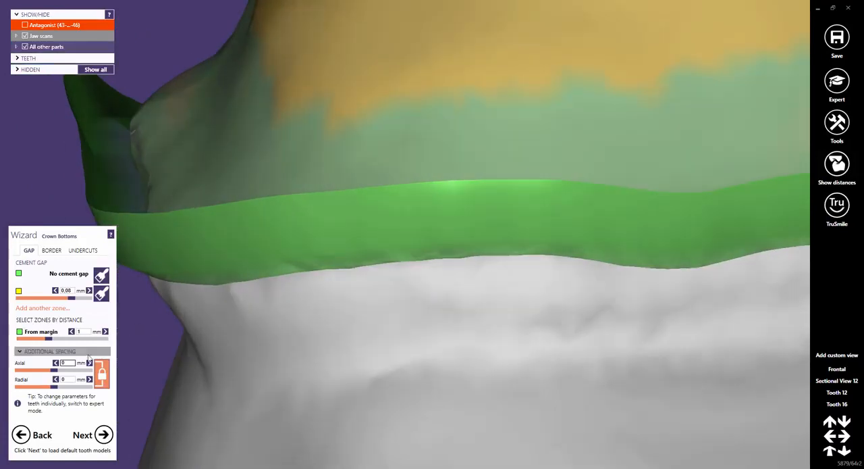
# Set the linked axial and radial additional spacing to 0.03 mm and check the crown bottom margin.
pyautogui.click(70, 362)
pyautogui.click(70, 388)
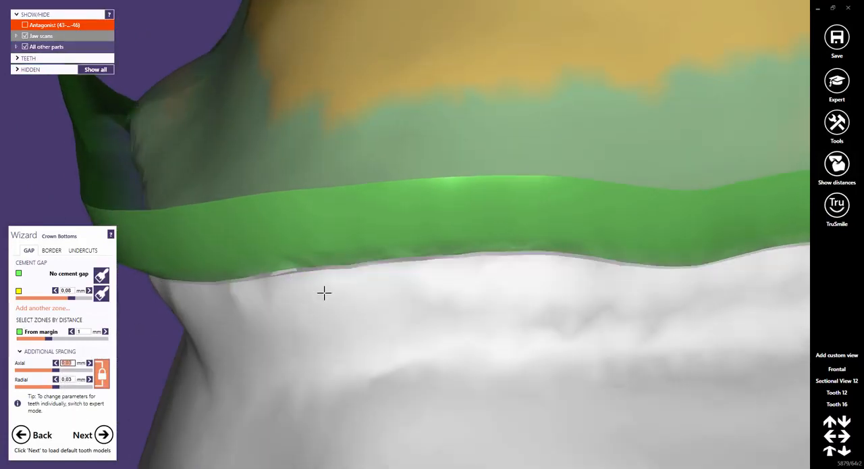
pyautogui.moveTo(333, 293); pyautogui.dragTo(333, 291, button='right')
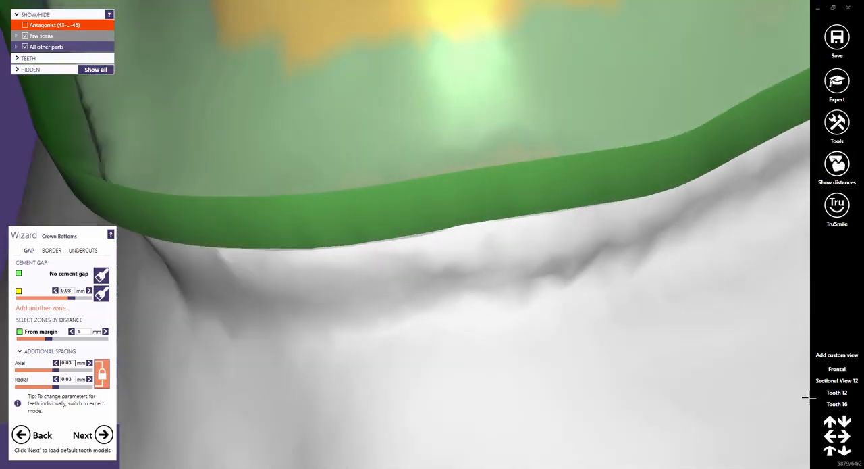
# Unlink the spacing directions, try a larger axial spacing on its own at tooth 16, and undo it.
pyautogui.click(841, 404)
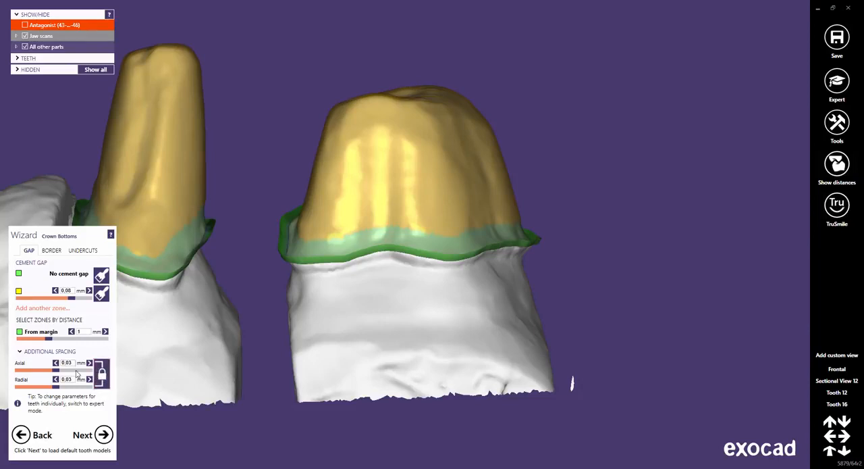
pyautogui.moveTo(56, 372); pyautogui.dragTo(72, 372)
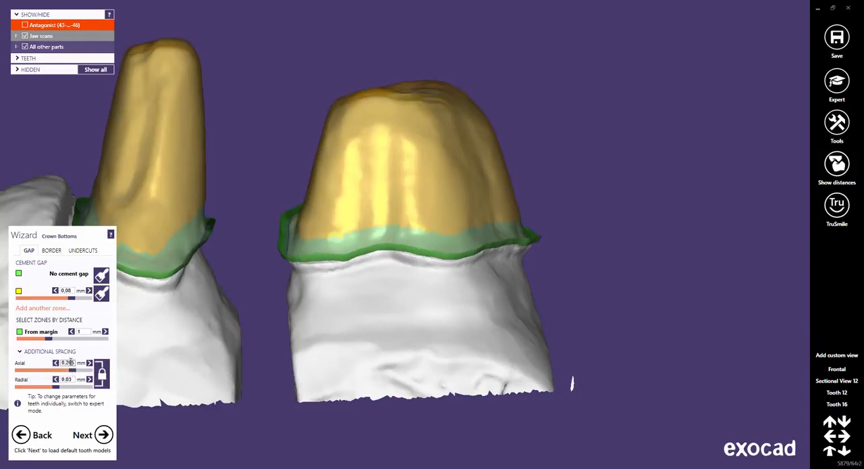
pyautogui.hotkey('ctrl', 'z')
# Raise only the radial additional spacing to 0.182 mm, and reset it to 0.03 mm.
pyautogui.click(70, 379)
pyautogui.click(71, 379)
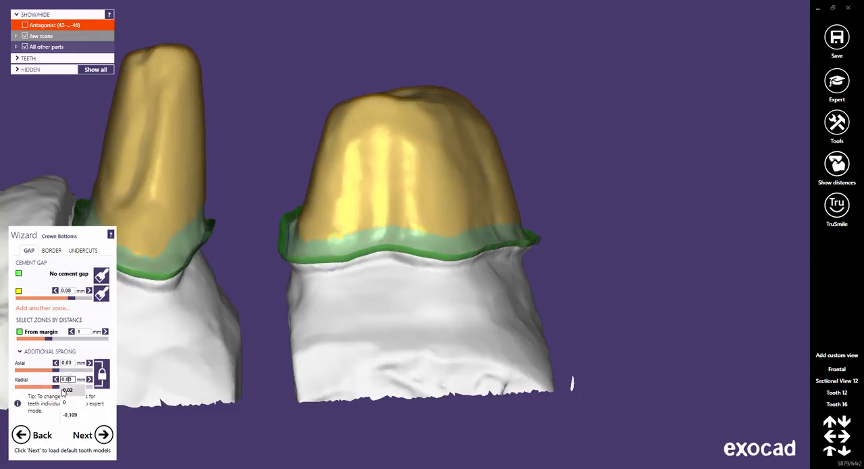
pyautogui.moveTo(56, 387); pyautogui.dragTo(68, 389)
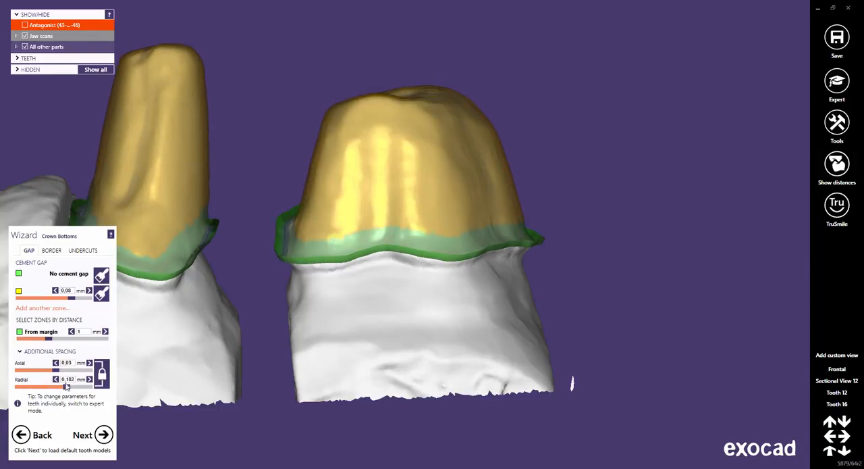
pyautogui.click(68, 379)
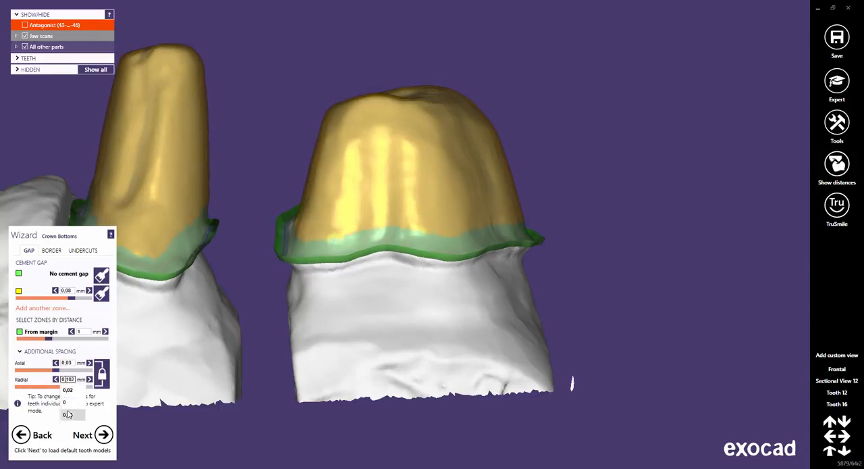
pyautogui.click(67, 414)
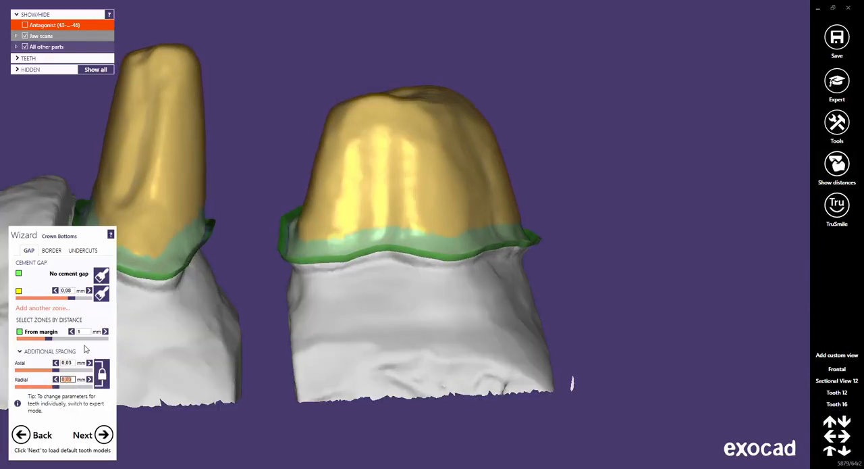
# Relink the axial and radial additional spacing at -0.03 mm and inspect the crown bottom of tooth 16 from below.
pyautogui.click(102, 373)
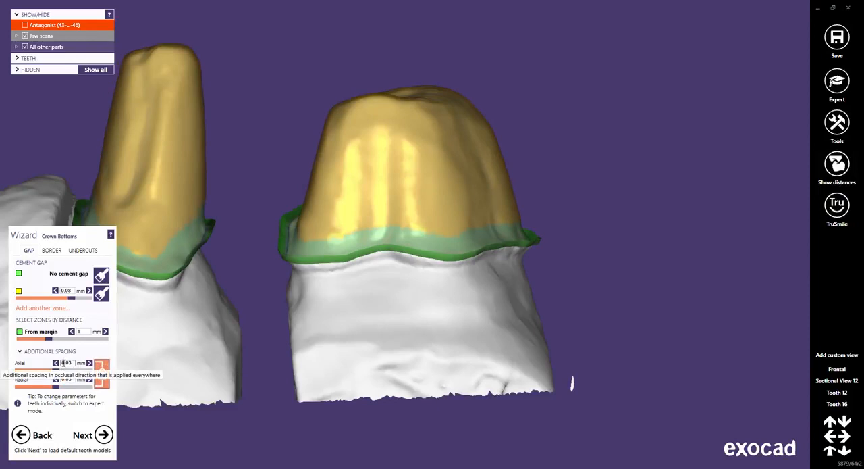
pyautogui.click(66, 363)
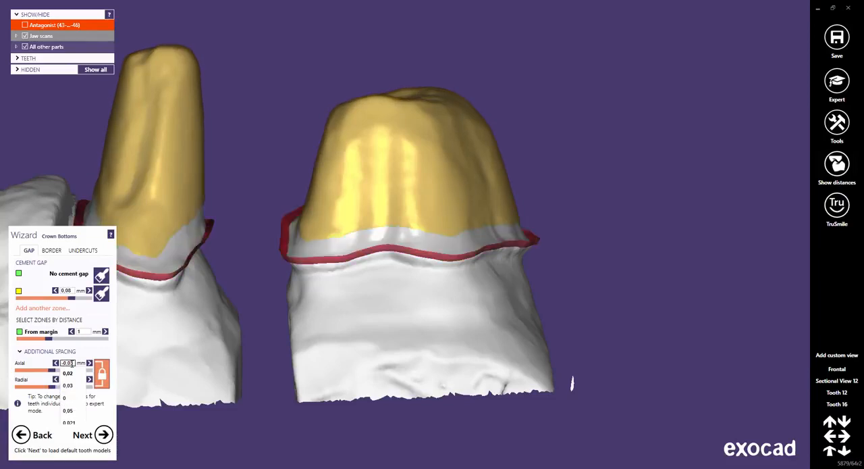
pyautogui.moveTo(342, 239); pyautogui.dragTo(320, 257, button='right')
pyautogui.scroll(6, 334, 239)
pyautogui.scroll(-8, 376, 362)
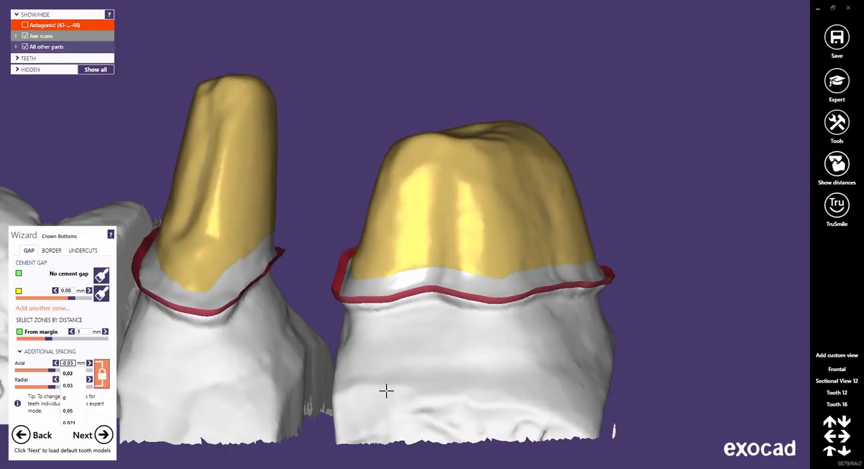
pyautogui.moveTo(388, 391); pyautogui.dragTo(388, 397, button='right')
pyautogui.scroll(10, 406, 405)
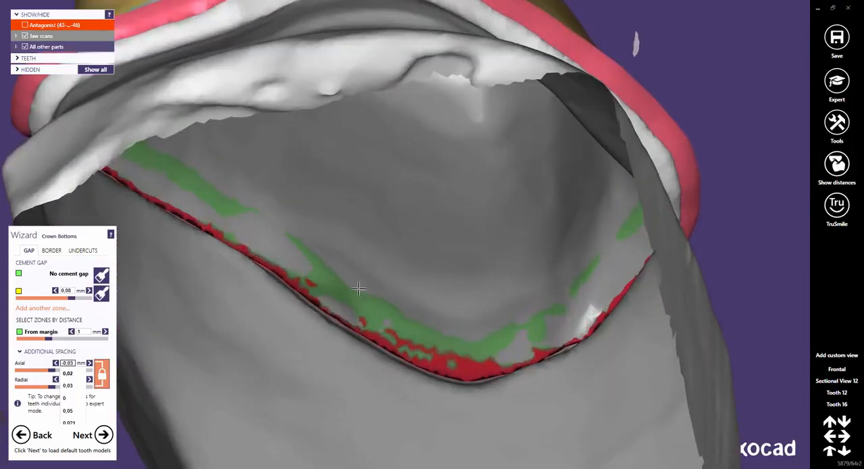
pyautogui.moveTo(415, 340); pyautogui.dragTo(408, 339, button='right')
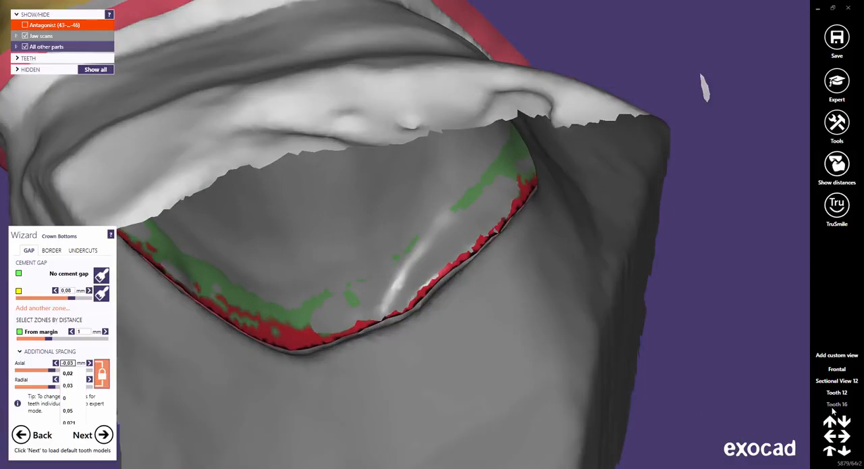
# Set the linked axial and radial additional spacing to 0 mm and return to the frontal view of all preparations.
pyautogui.click(834, 405)
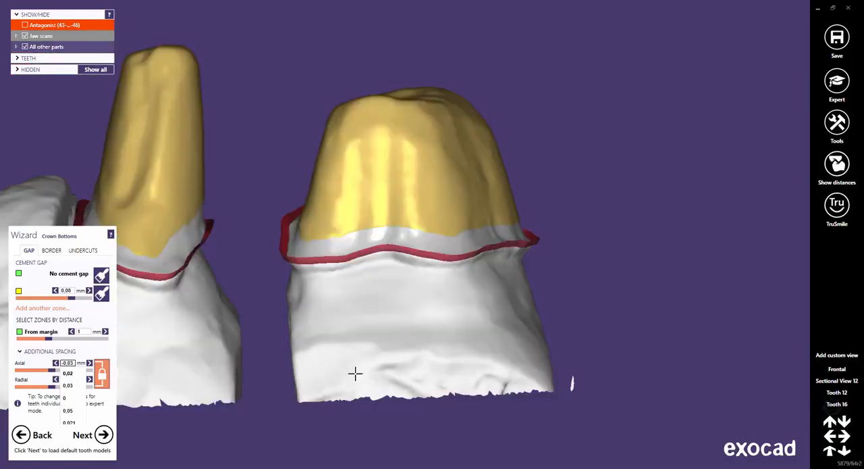
pyautogui.write('0')
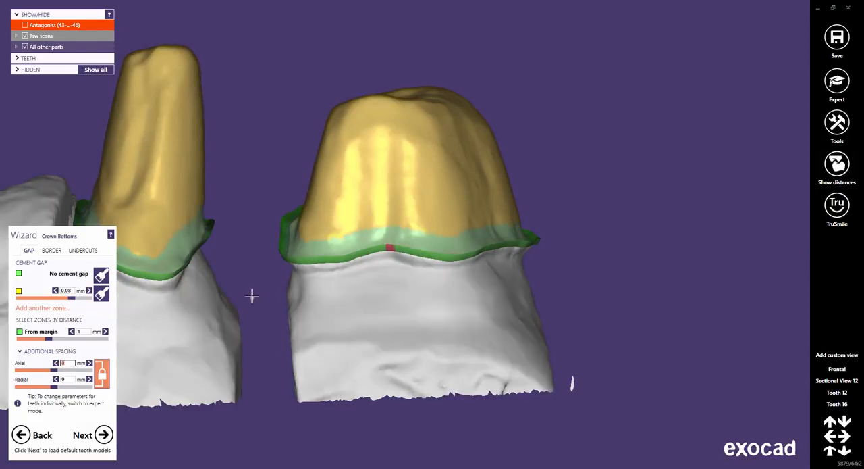
pyautogui.moveTo(250, 295); pyautogui.dragTo(413, 311, button='middle')
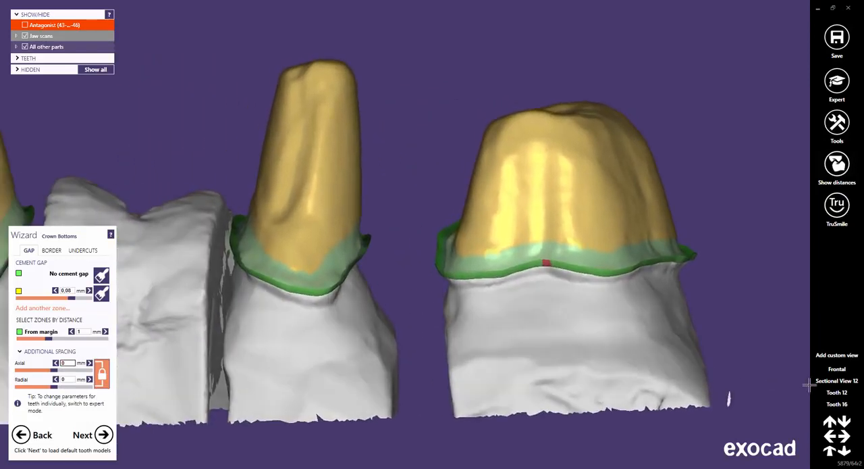
pyautogui.click(837, 369)
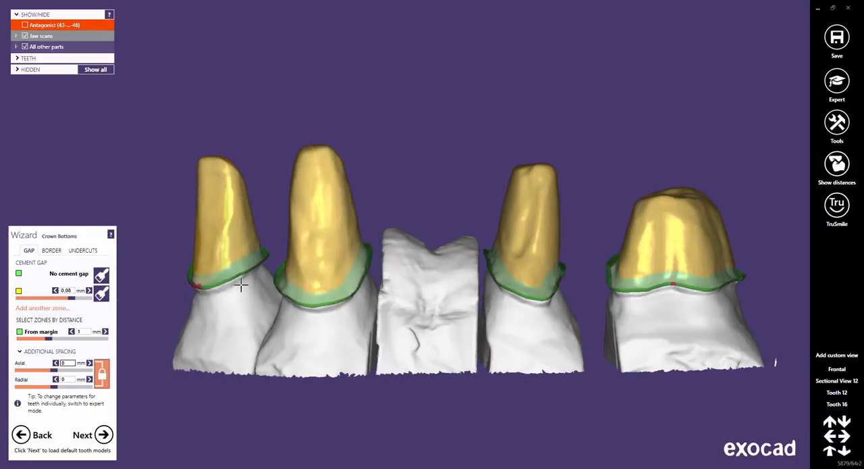
# Open the crown border parameters and cut a sectional view through tooth 16 to examine the border profile at the margin.
pyautogui.click(53, 251)
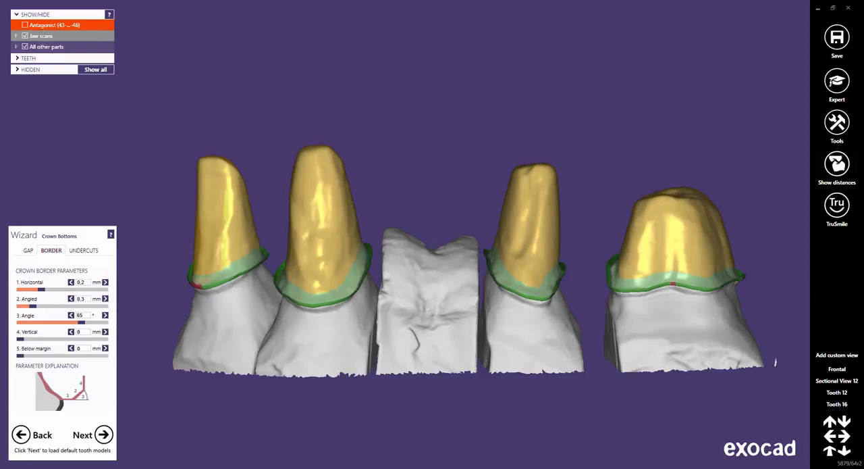
pyautogui.click(842, 405)
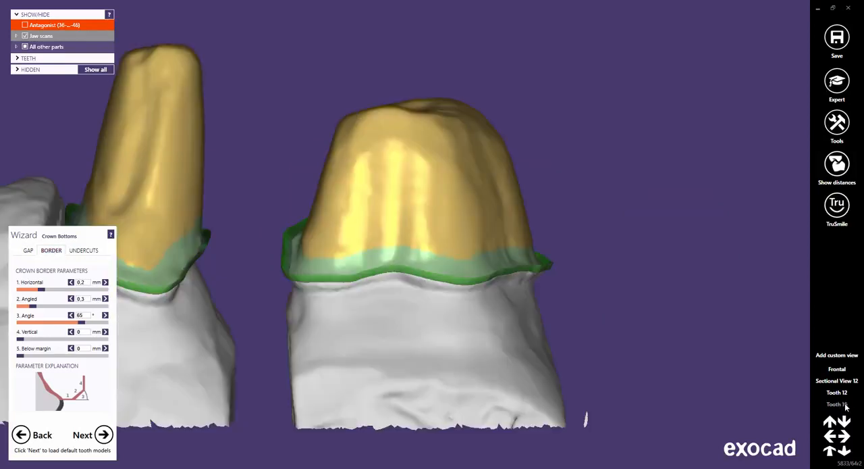
pyautogui.click(837, 127)
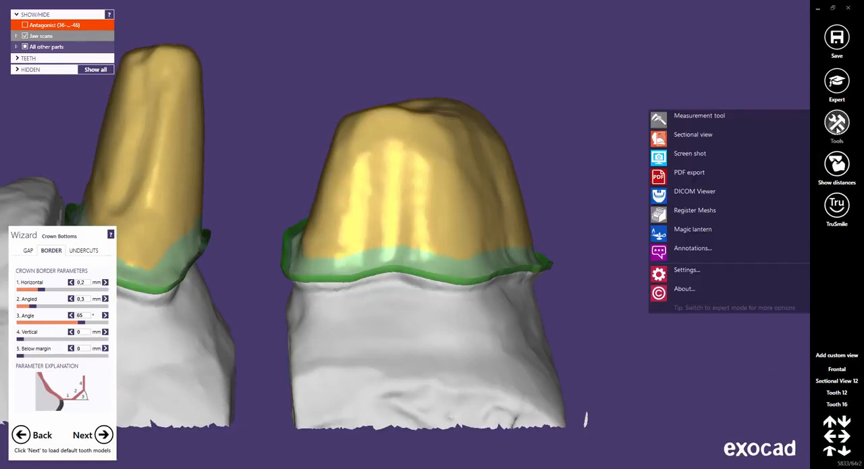
pyautogui.click(710, 136)
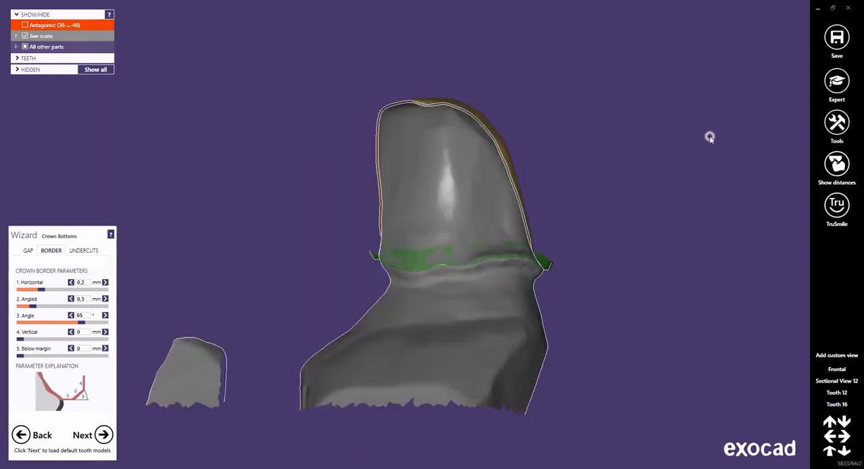
pyautogui.scroll(4, 547, 262)
pyautogui.scroll(6, 547, 262)
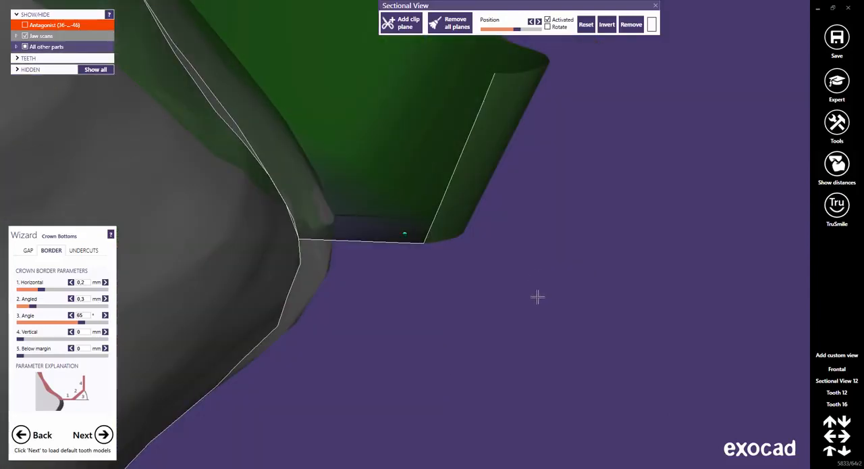
pyautogui.moveTo(495, 275); pyautogui.dragTo(498, 275, button='right')
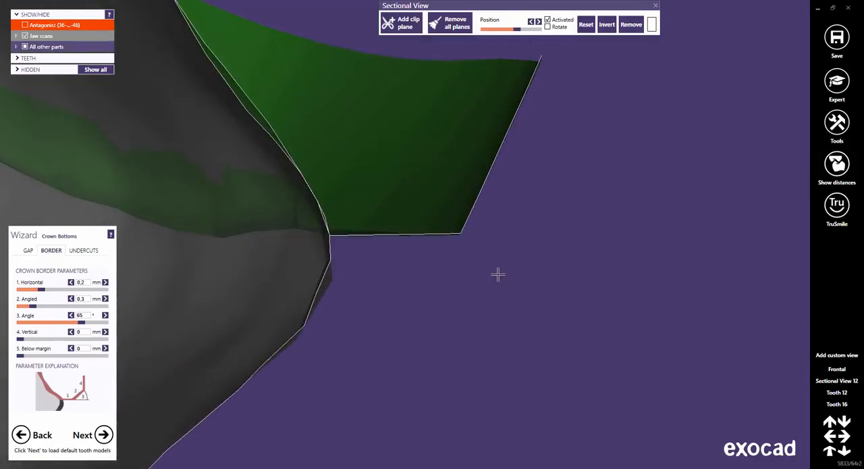
pyautogui.moveTo(423, 266); pyautogui.dragTo(523, 386, button='right')
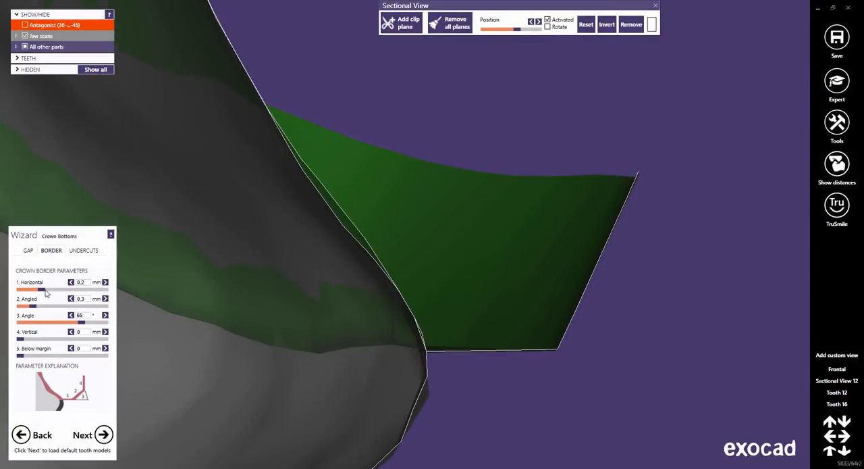
# Try a horizontal crown border of 0.13 mm in the sectional view, and restore it to 0.2 mm.
pyautogui.moveTo(46, 292)
pyautogui.mouseDown()
pyautogui.moveTo(59, 294)
pyautogui.moveTo(30, 296)
pyautogui.mouseUp()
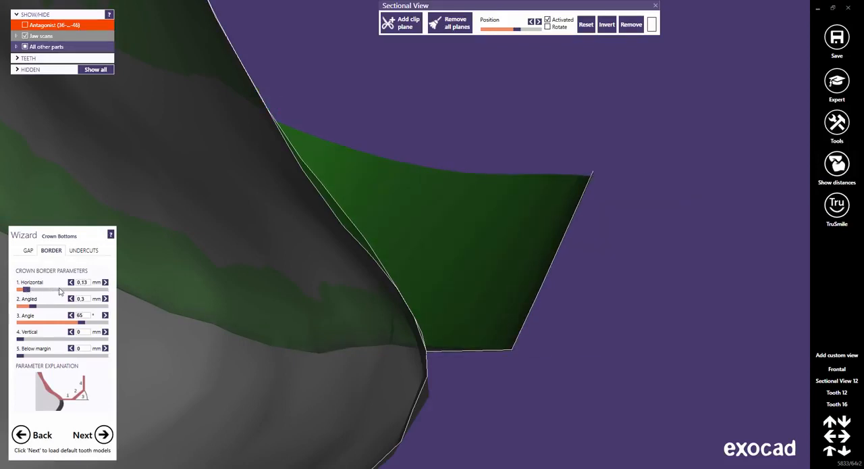
pyautogui.click(82, 282)
pyautogui.click(85, 294)
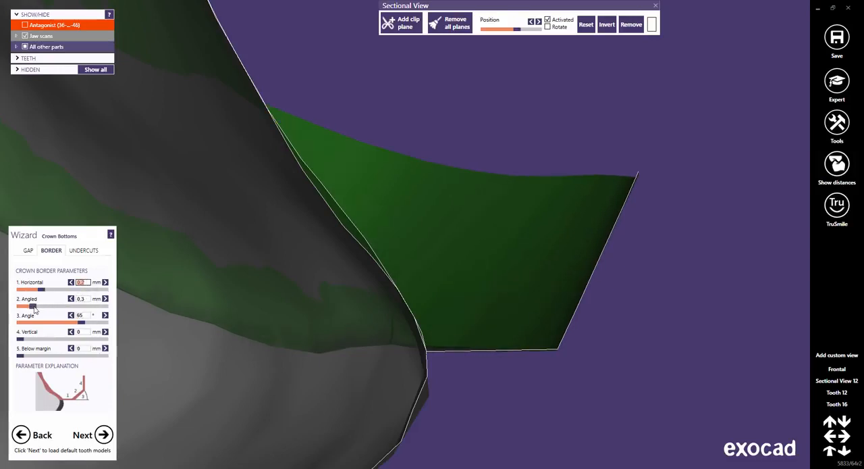
# Try an angled crown border of 0.06 mm in the sectional view, and restore it to 0.3 mm.
pyautogui.moveTo(33, 307)
pyautogui.mouseDown()
pyautogui.moveTo(50, 309)
pyautogui.moveTo(24, 309)
pyautogui.mouseUp()
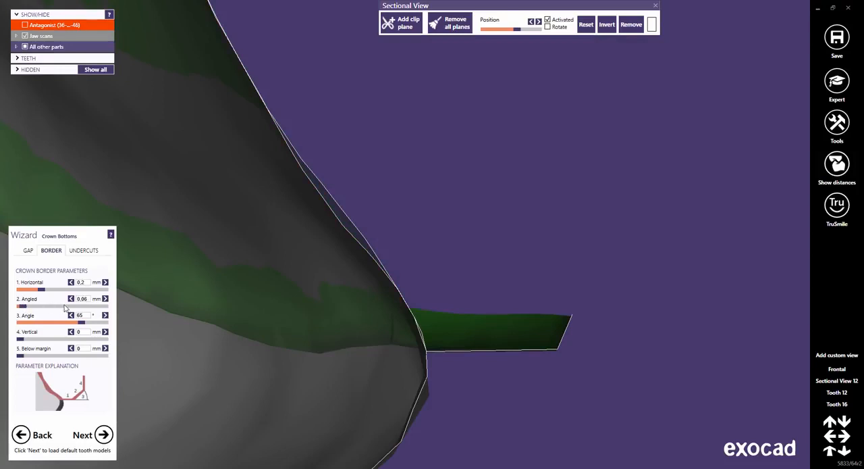
pyautogui.click(86, 298)
pyautogui.doubleClick(87, 299)
pyautogui.write('0,3')
pyautogui.press('Return')
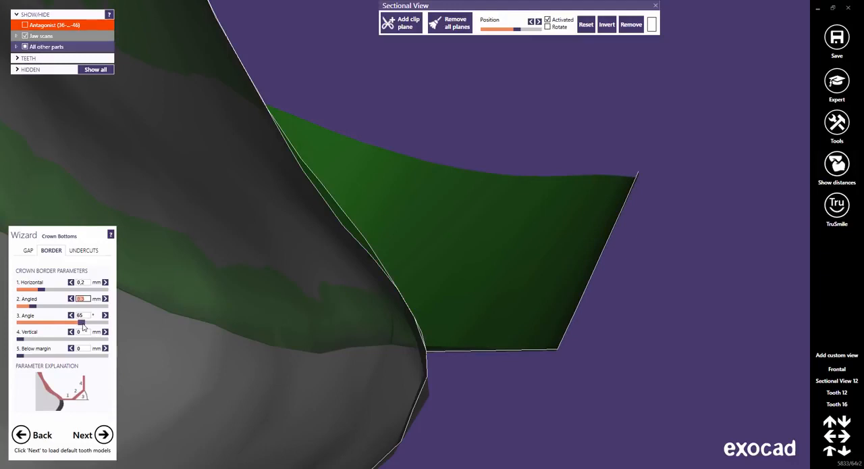
# Try a crown border angle of 46°, and set it to 60°.
pyautogui.moveTo(83, 324); pyautogui.dragTo(63, 327)
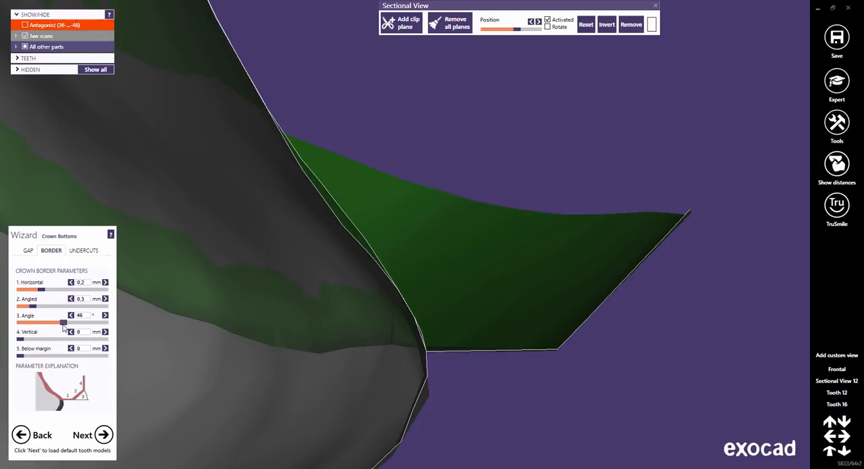
pyautogui.click(81, 315)
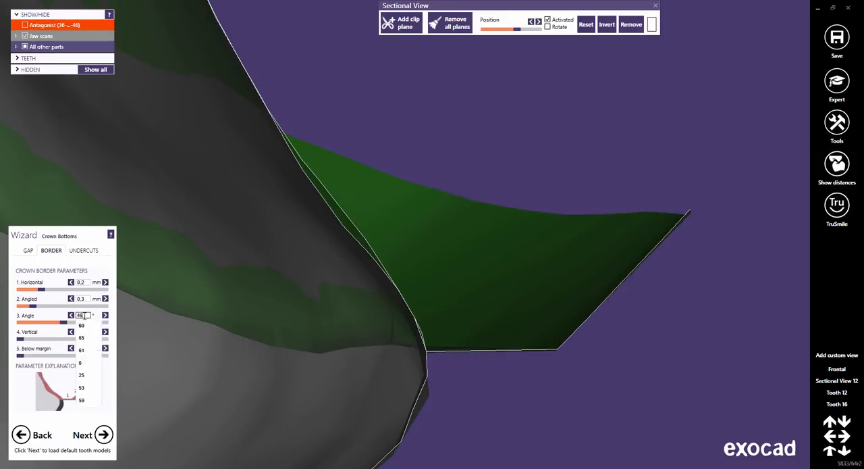
pyautogui.click(83, 326)
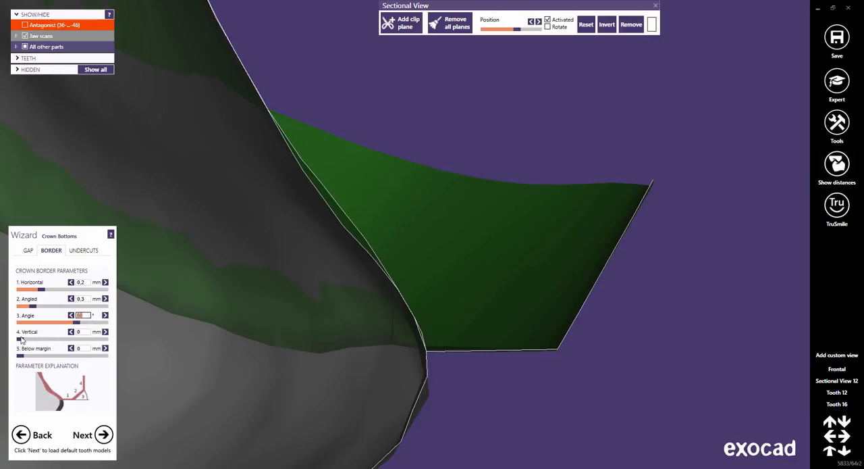
# Try extending the crown border 0.08 mm below the margin, and return that value to 0 mm.
pyautogui.moveTo(21, 341)
pyautogui.mouseDown()
pyautogui.moveTo(42, 341)
pyautogui.moveTo(8, 343)
pyautogui.mouseUp()
pyautogui.moveTo(20, 360); pyautogui.dragTo(114, 361)
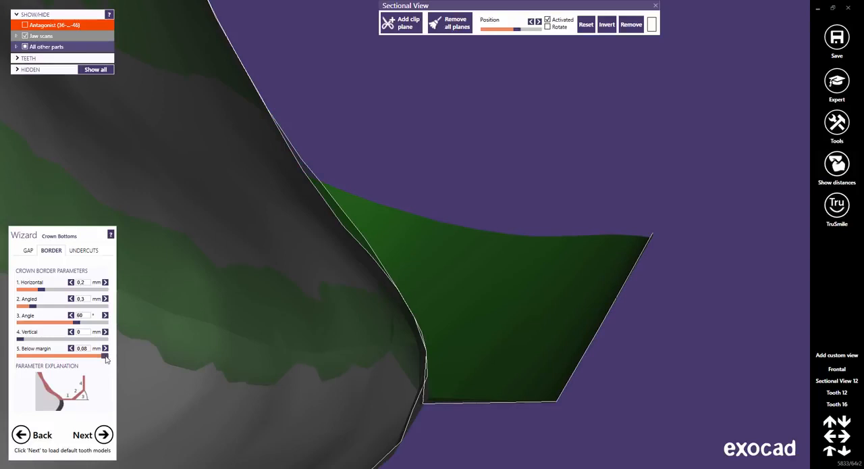
pyautogui.moveTo(105, 359); pyautogui.dragTo(19, 363)
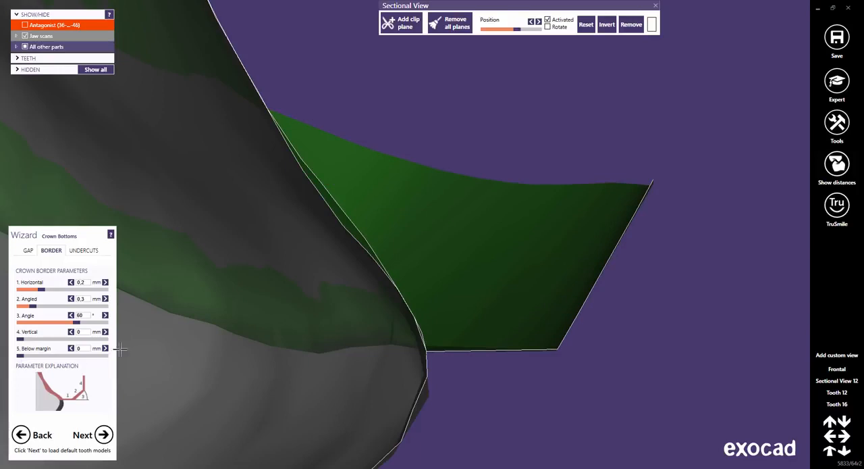
# Close the sectional view, return to the saved view of tooth 16 and open the undercut parameters.
pyautogui.click(656, 5)
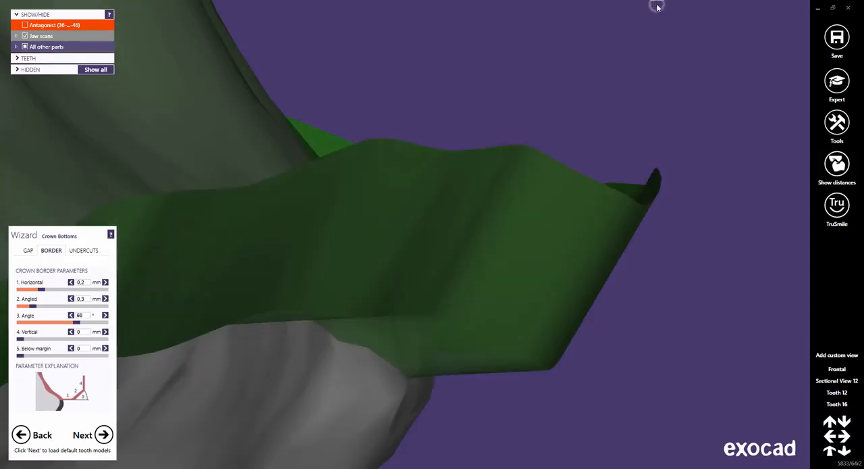
pyautogui.click(838, 403)
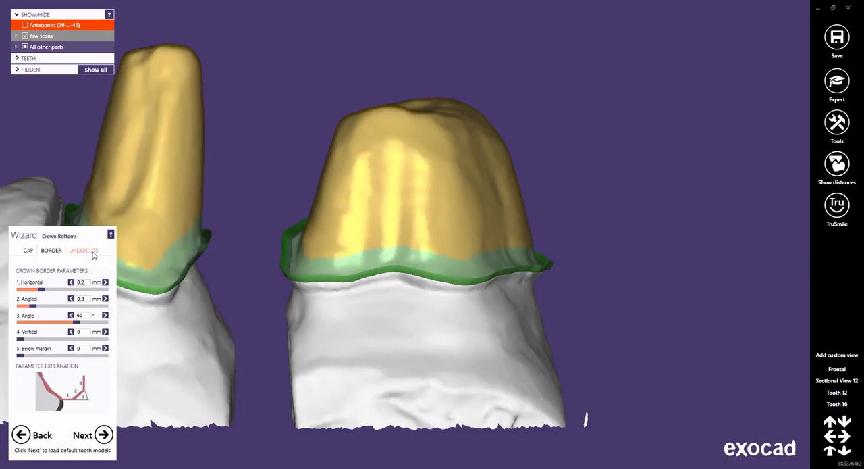
pyautogui.click(84, 250)
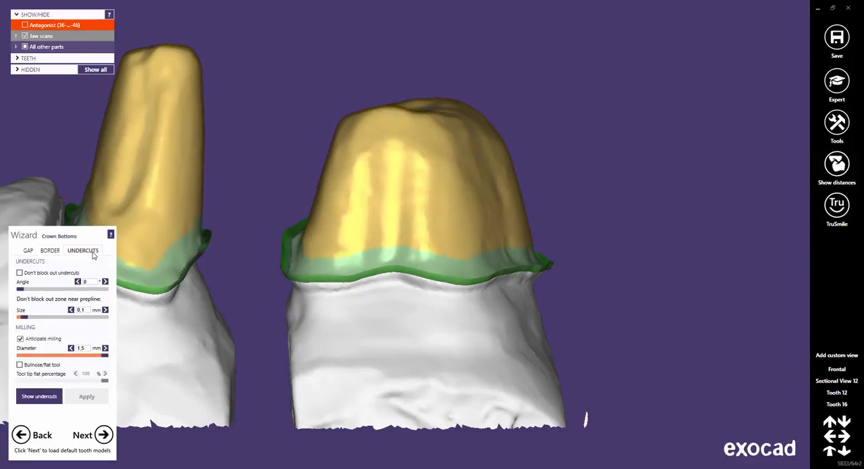
# Recall the saved Sectional View 12 and cut a section through the tooth 12 preparation to examine its undercuts.
pyautogui.click(843, 382)
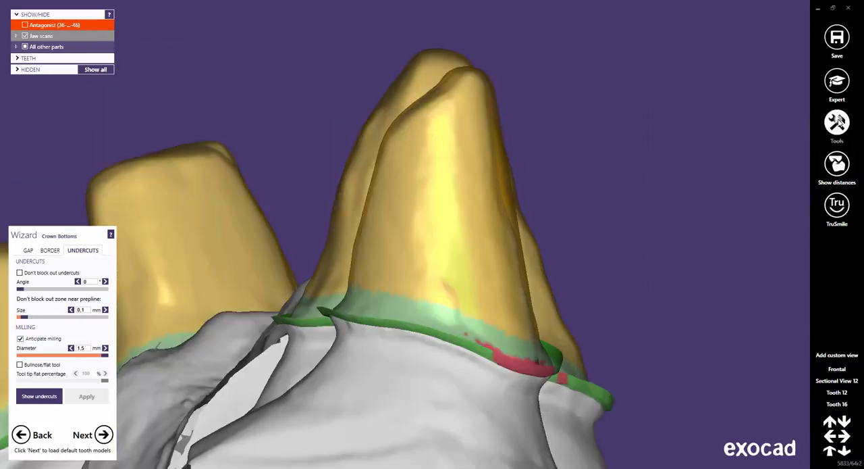
pyautogui.click(838, 125)
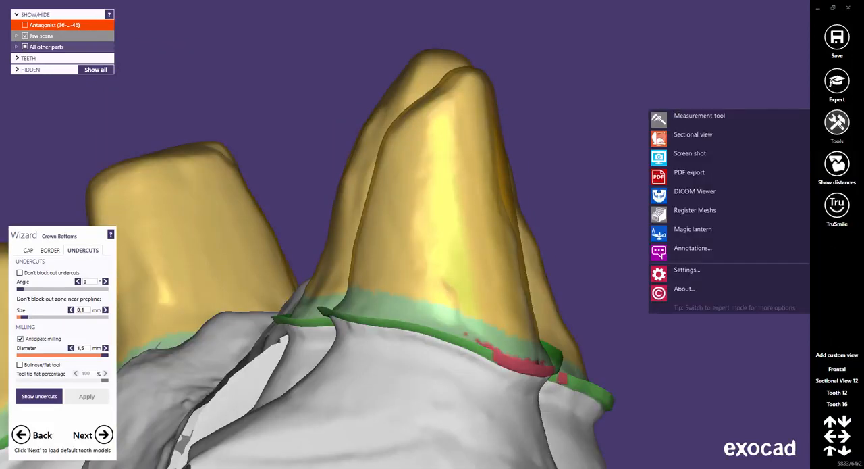
pyautogui.click(683, 136)
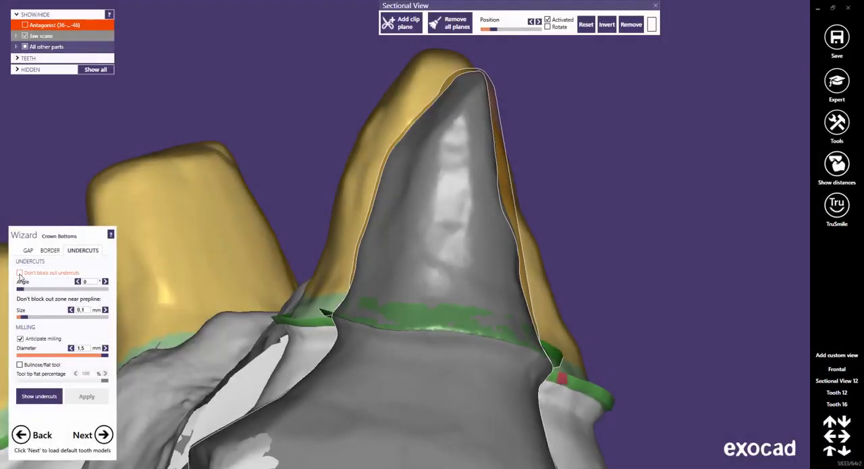
# Try the crown bottoms with undercut block-out disabled, and re-enable and apply the block-out.
pyautogui.click(20, 273)
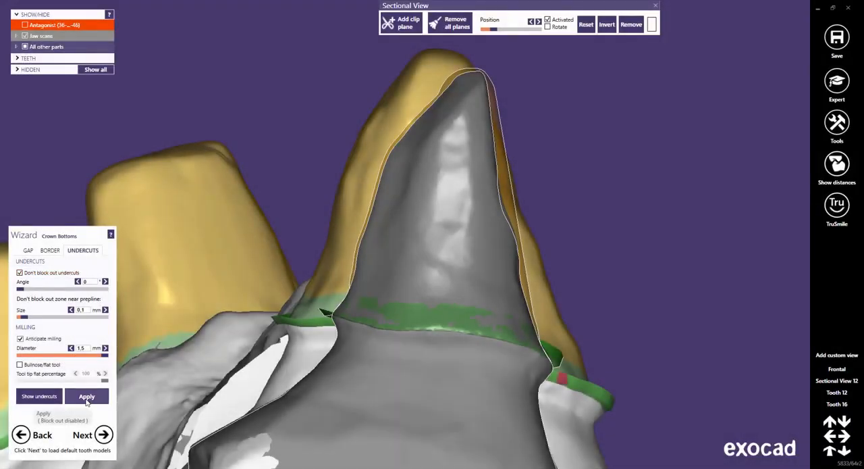
pyautogui.click(86, 397)
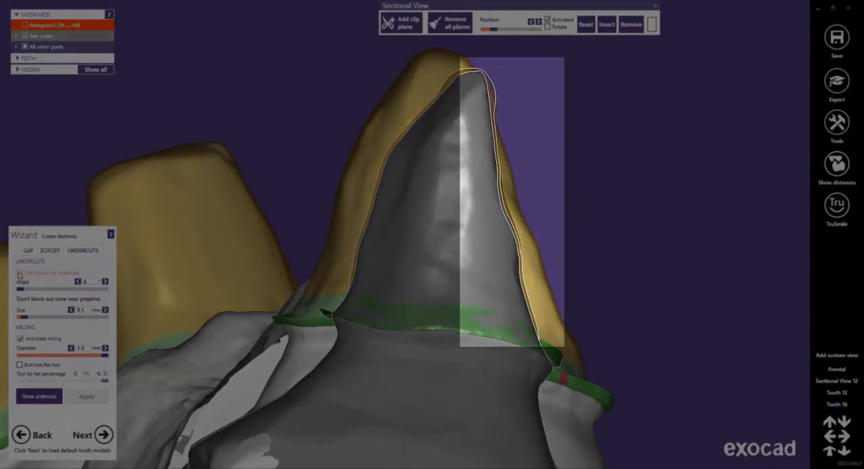
pyautogui.click(19, 273)
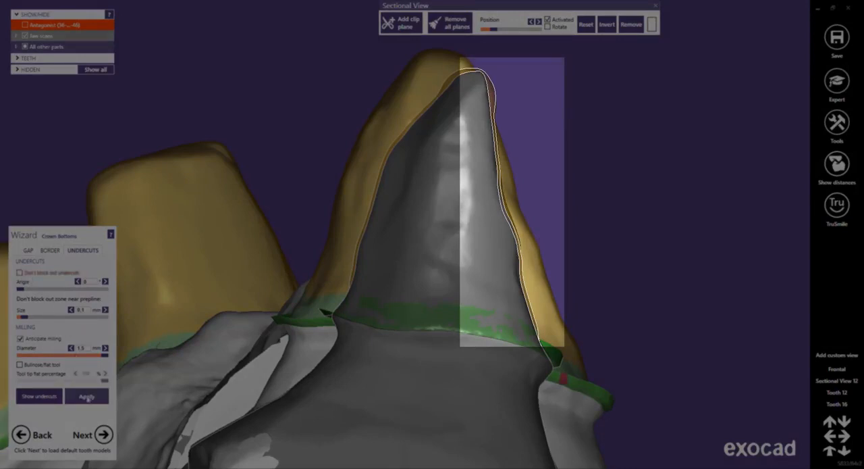
pyautogui.click(86, 397)
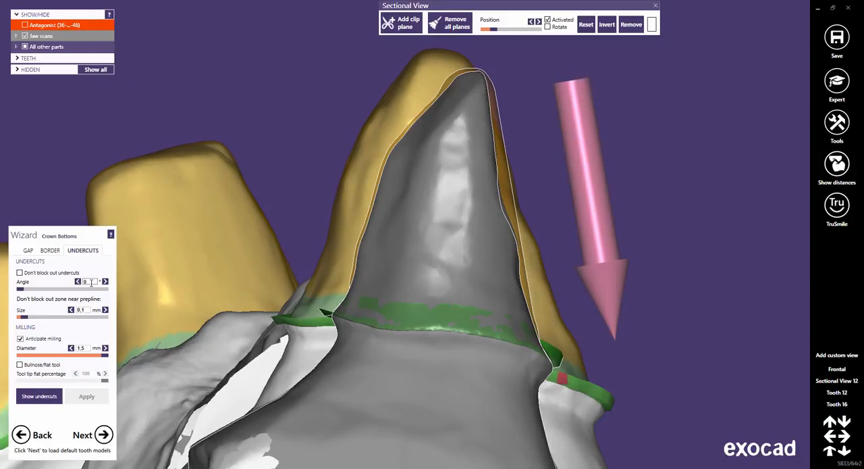
# Try an undercut block-out angle of 4° on the crown bottoms, and restore and apply 0°.
pyautogui.doubleClick(91, 282)
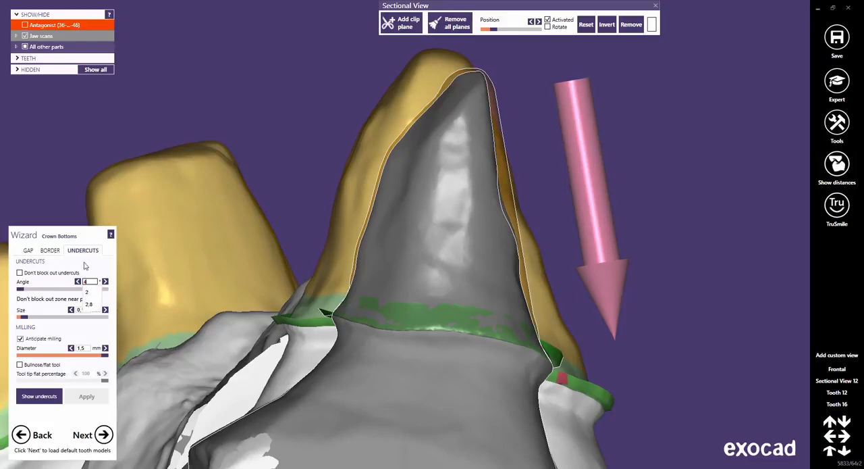
pyautogui.click(97, 265)
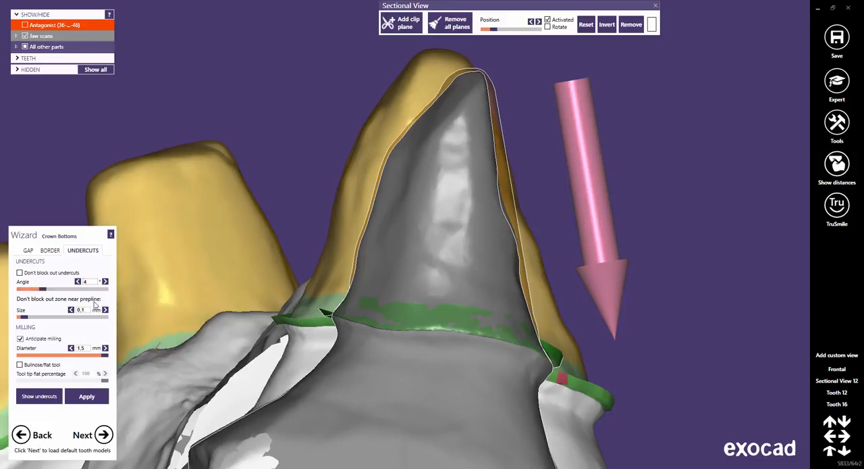
pyautogui.click(87, 396)
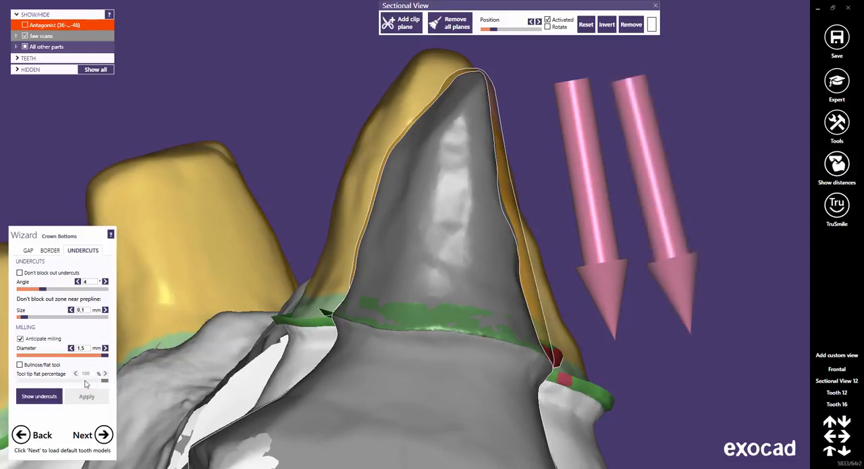
pyautogui.click(89, 281)
pyautogui.click(88, 293)
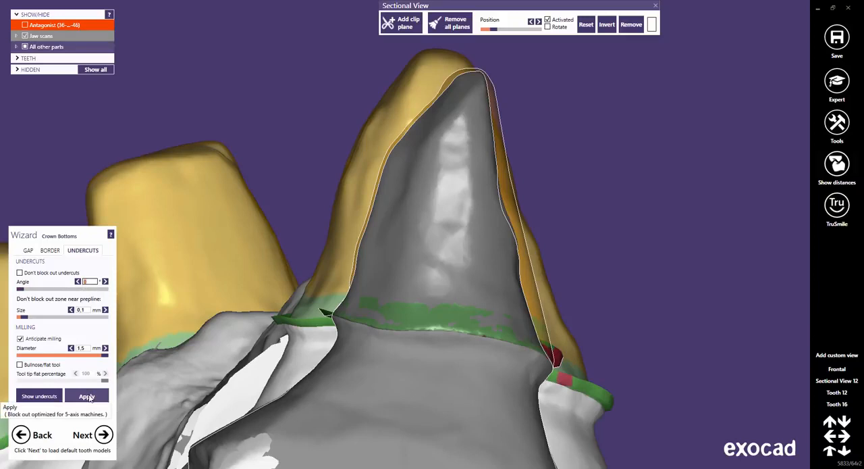
pyautogui.click(88, 396)
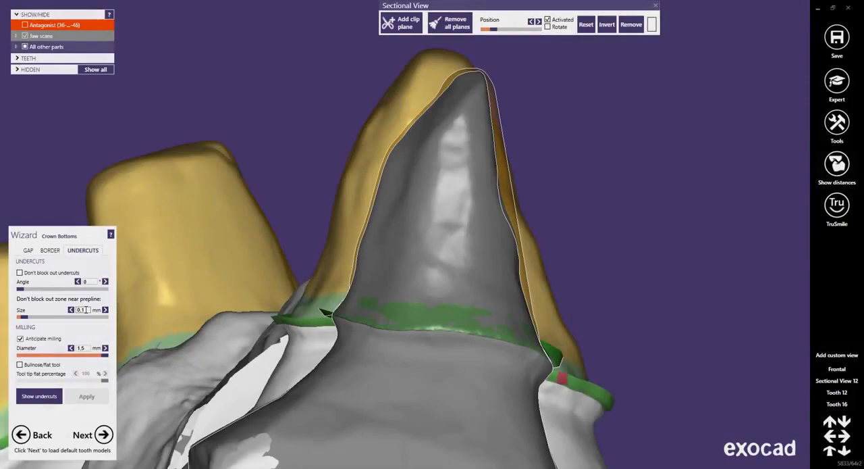
# Set the zone near the prepline that is not blocked out to 1 mm and apply it.
pyautogui.click(86, 310)
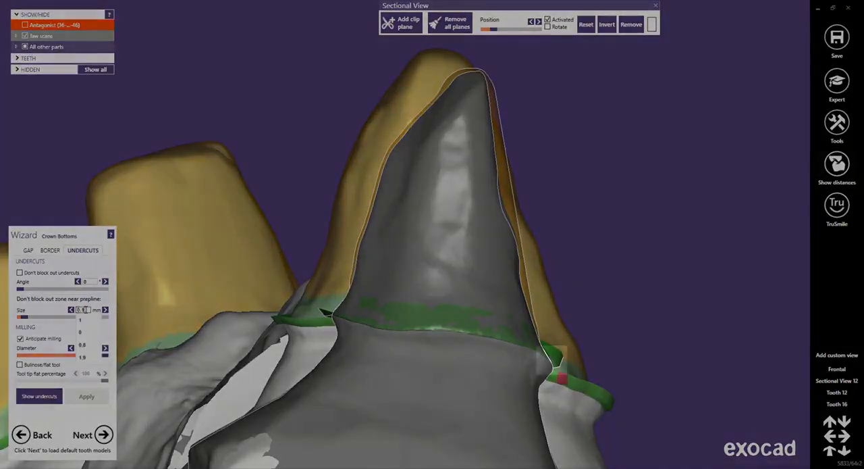
pyautogui.click(83, 322)
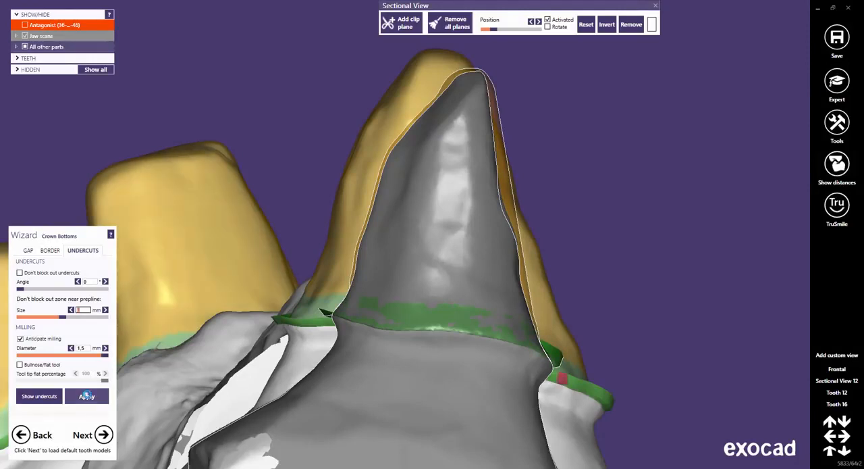
pyautogui.click(90, 396)
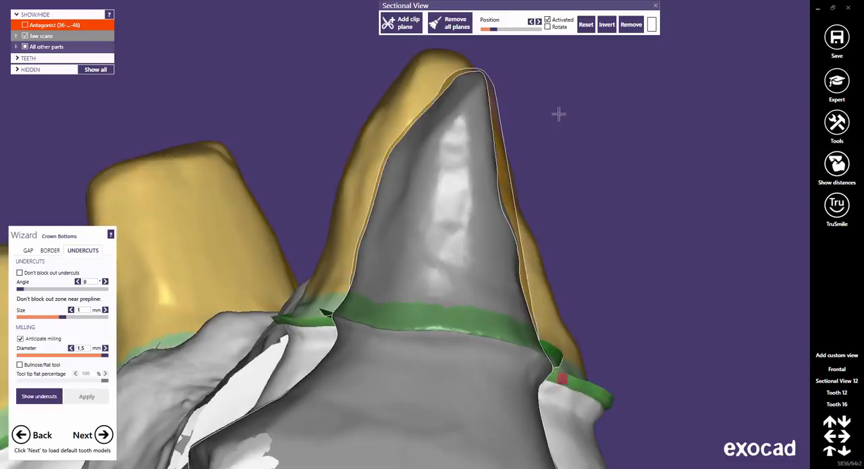
# Close the sectional view and examine the undercut areas along the margin of tooth 12 up close.
pyautogui.click(655, 5)
pyautogui.moveTo(523, 297)
pyautogui.mouseDown(button='right')
pyautogui.moveTo(515, 303)
pyautogui.moveTo(523, 303)
pyautogui.mouseUp(button='right')
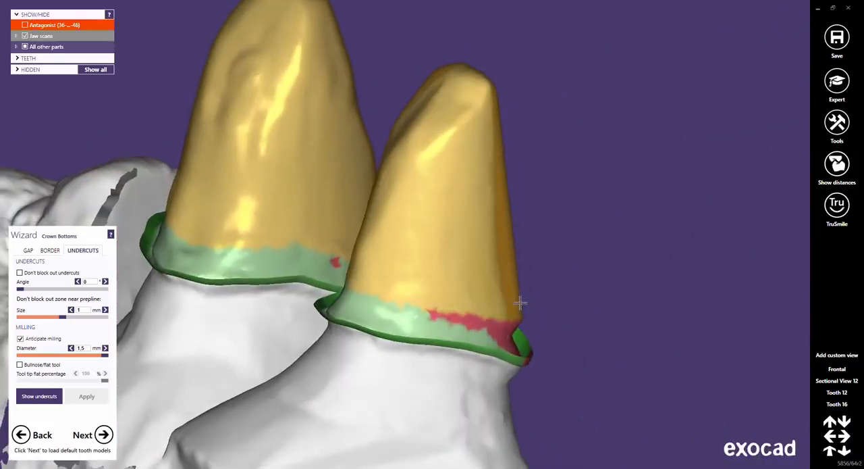
pyautogui.scroll(5, 518, 332)
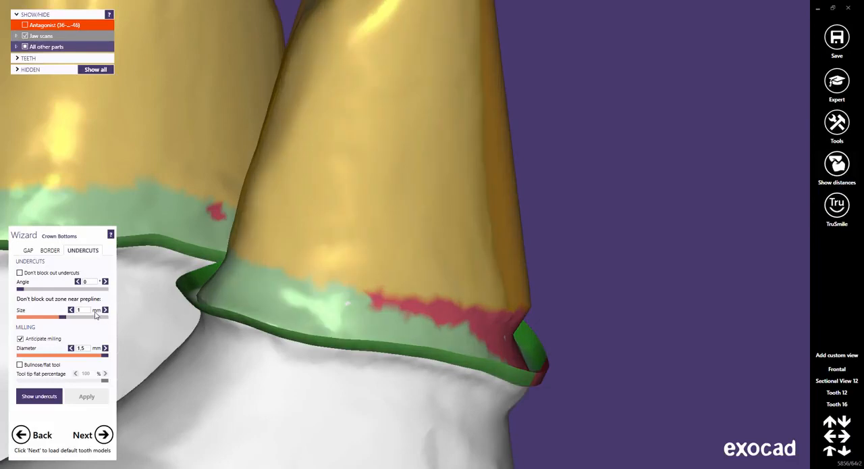
# Apply a 0.1 mm zone without block-out near the prepline and inspect the margin of tooth 12.
pyautogui.click(86, 309)
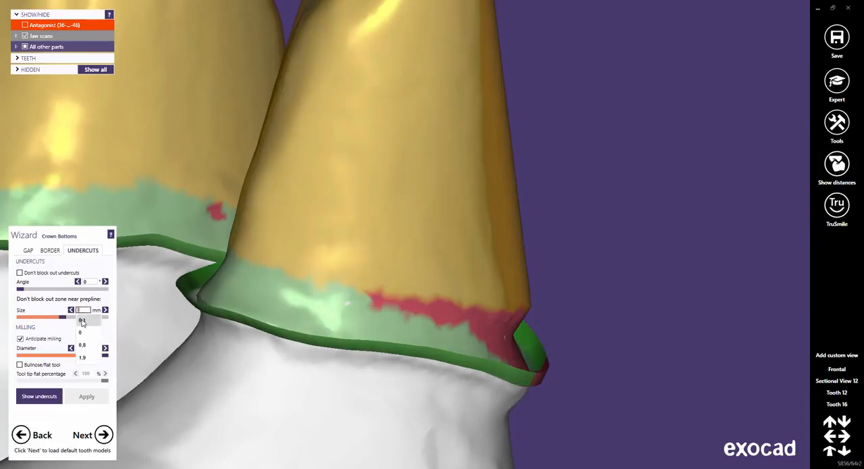
pyautogui.click(82, 322)
pyautogui.click(87, 397)
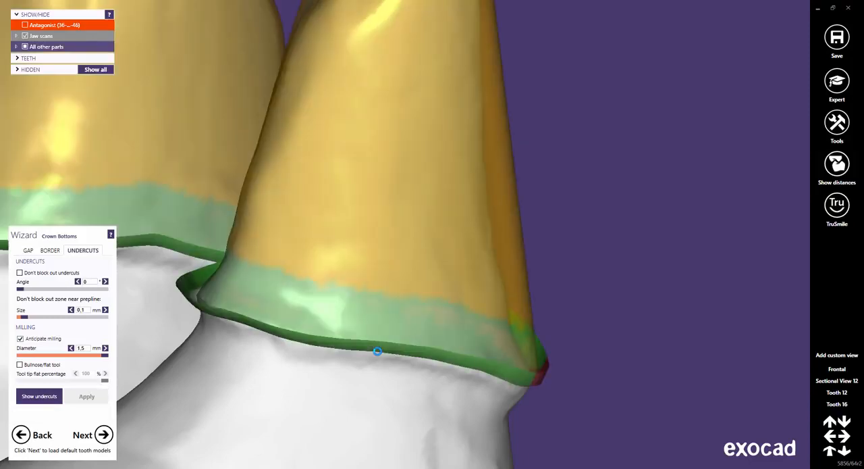
pyautogui.moveTo(486, 351); pyautogui.dragTo(502, 351, button='right')
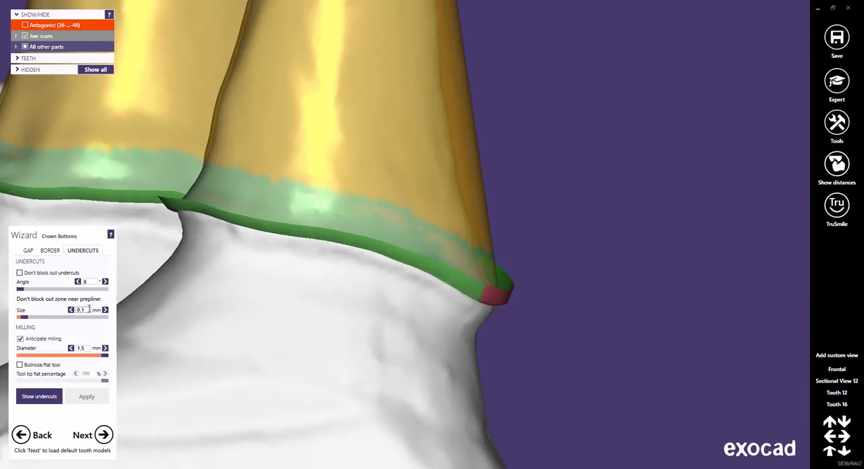
# Apply a 0 mm zone without block-out near the prepline and inspect the crown border around tooth 12.
pyautogui.moveTo(89, 308); pyautogui.dragTo(77, 310)
pyautogui.write('0')
pyautogui.press('Return')
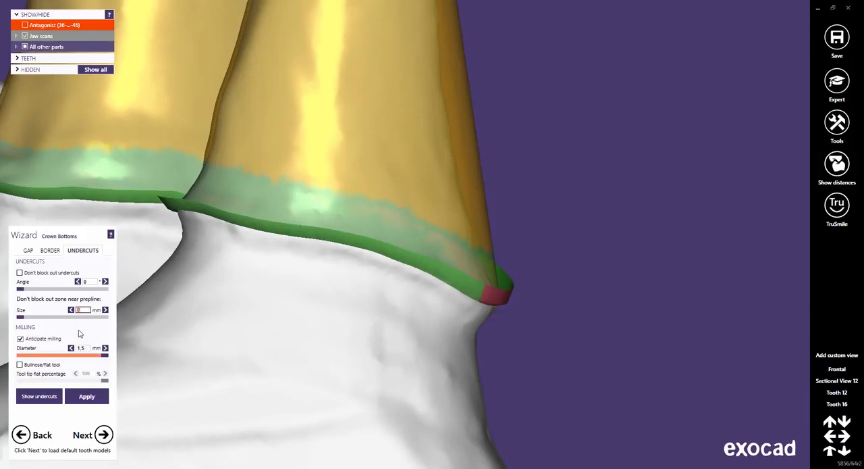
pyautogui.click(87, 397)
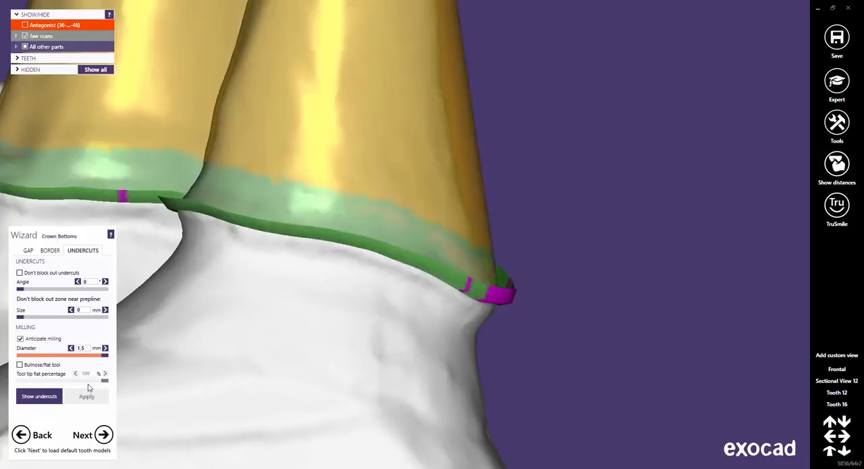
pyautogui.moveTo(530, 309); pyautogui.dragTo(481, 309, button='right')
pyautogui.moveTo(483, 307); pyautogui.dragTo(480, 308, button='right')
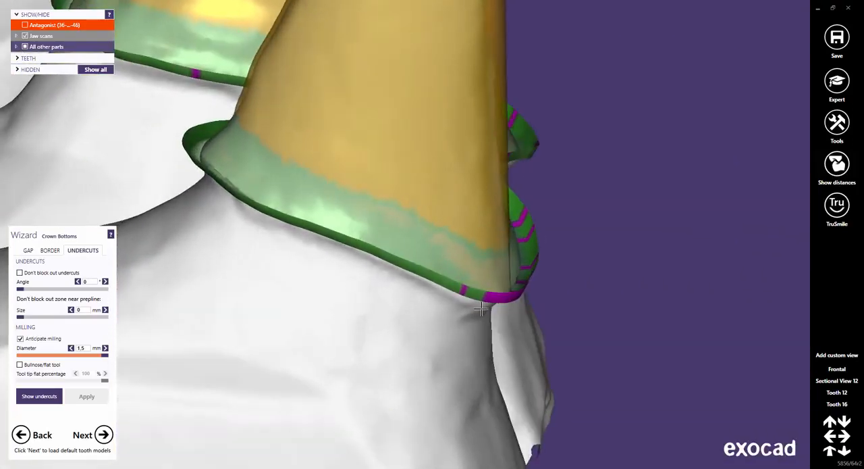
# Set the zone without block-out near the prepline back to 1 mm and recalculate the crown bottoms.
pyautogui.click(83, 309)
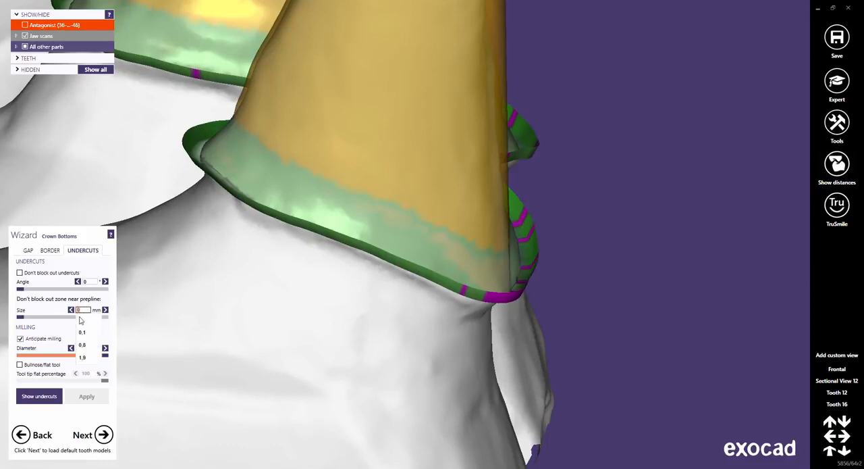
pyautogui.click(83, 323)
pyautogui.click(86, 397)
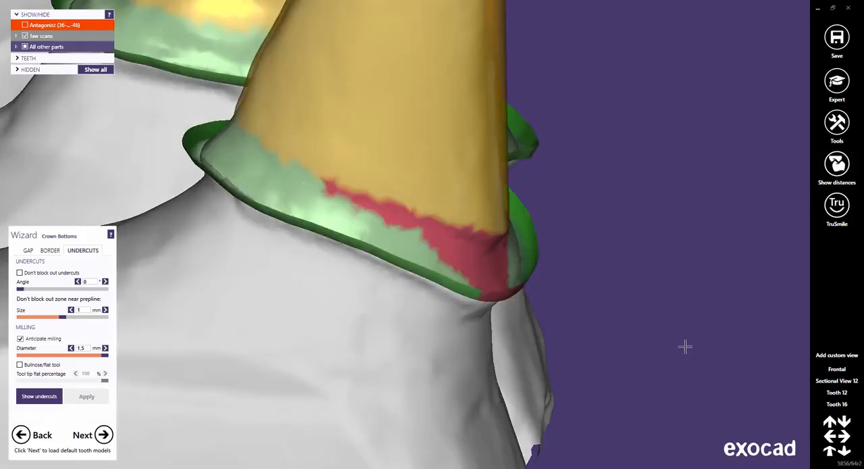
# Restore the saved Sectional View 12 and open the sectional view to show the cross-section of tooth 12.
pyautogui.click(836, 374)
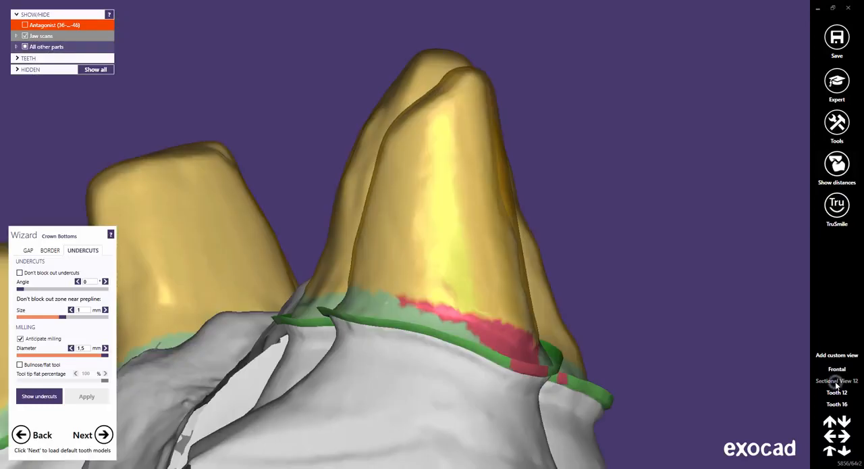
pyautogui.click(836, 122)
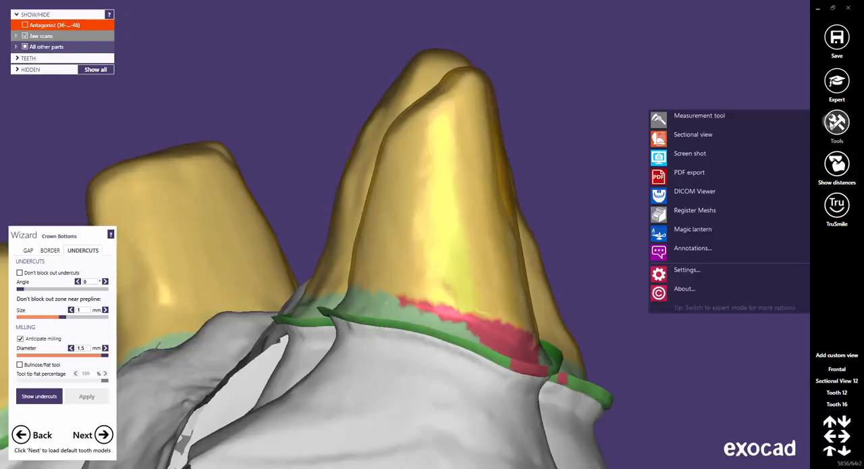
pyautogui.click(696, 134)
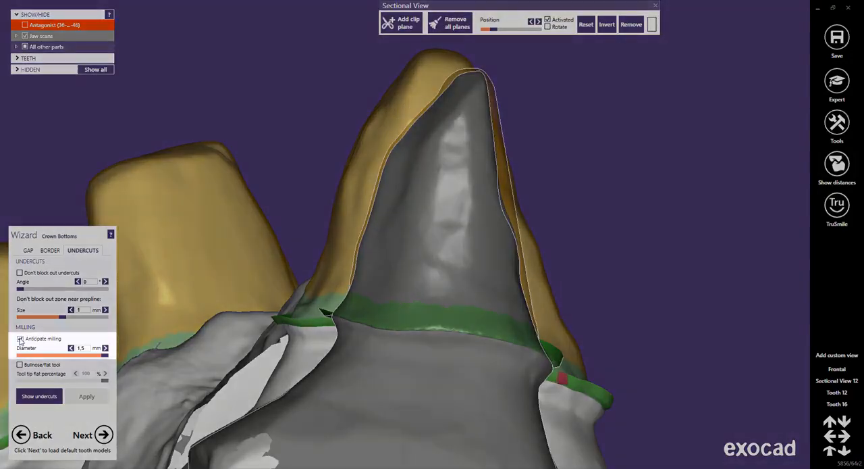
# Try recalculating the crown bottoms with milling anticipation switched off, using tooth 12's cross-section for comparison.
pyautogui.click(21, 339)
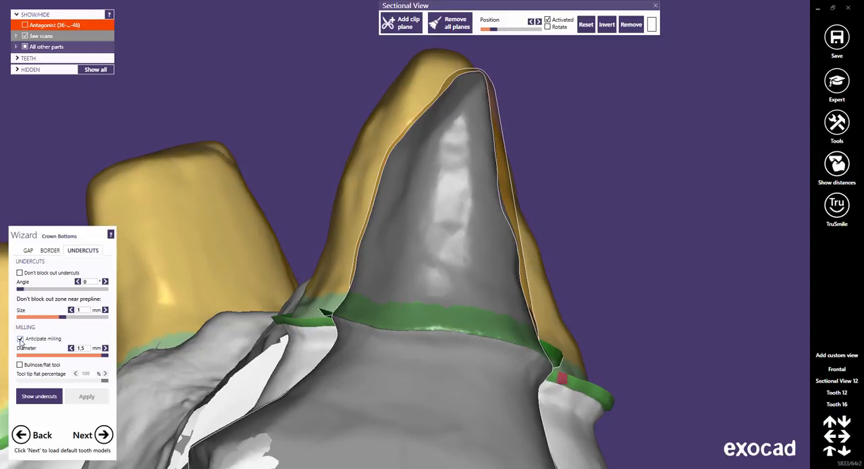
pyautogui.click(21, 339)
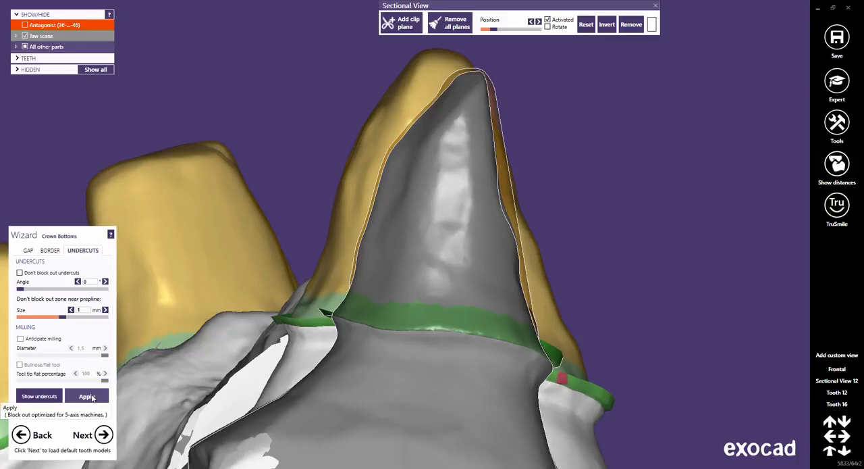
pyautogui.click(88, 397)
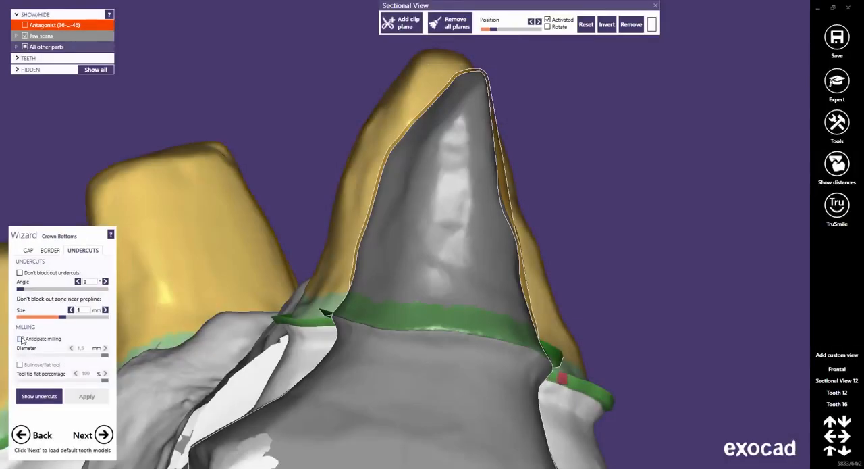
# Turn milling anticipation on with a tool diameter of 1 mm and recalculate the crown bottoms.
pyautogui.click(20, 338)
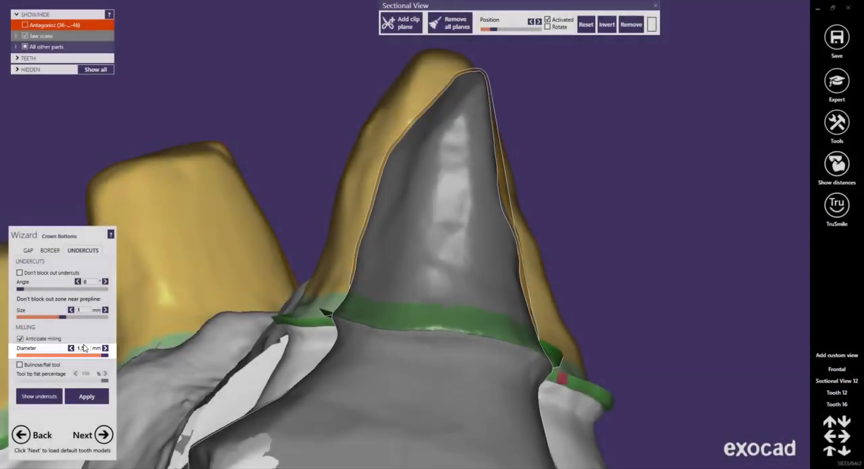
pyautogui.click(83, 348)
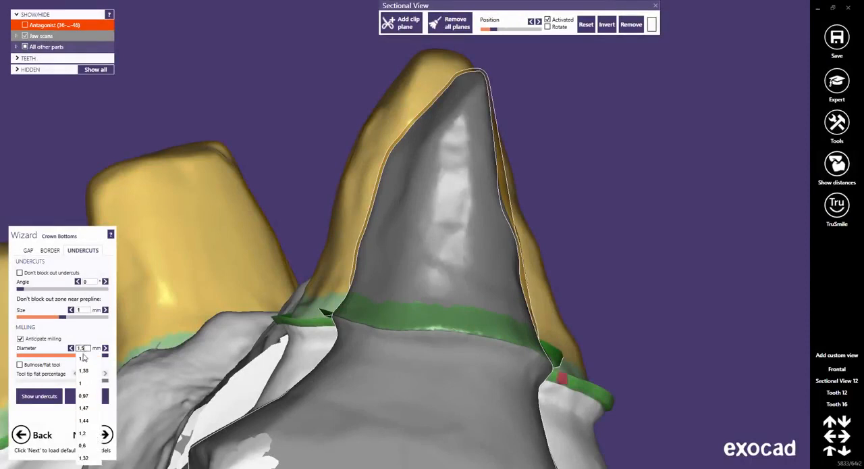
pyautogui.click(84, 383)
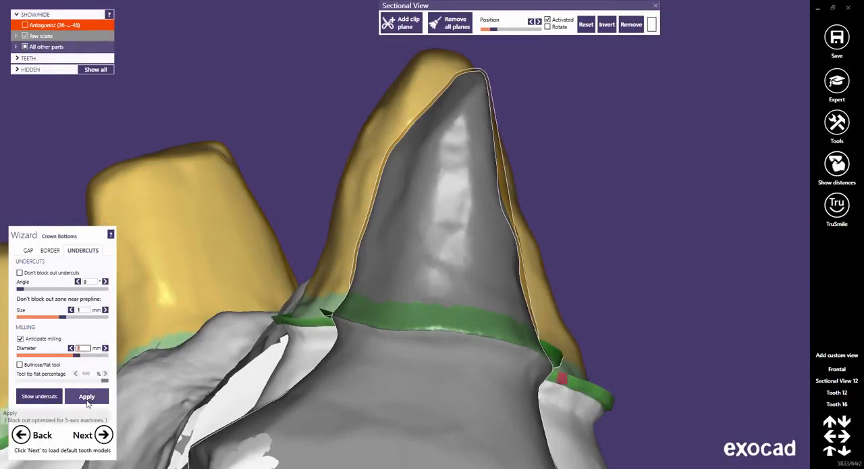
pyautogui.click(86, 401)
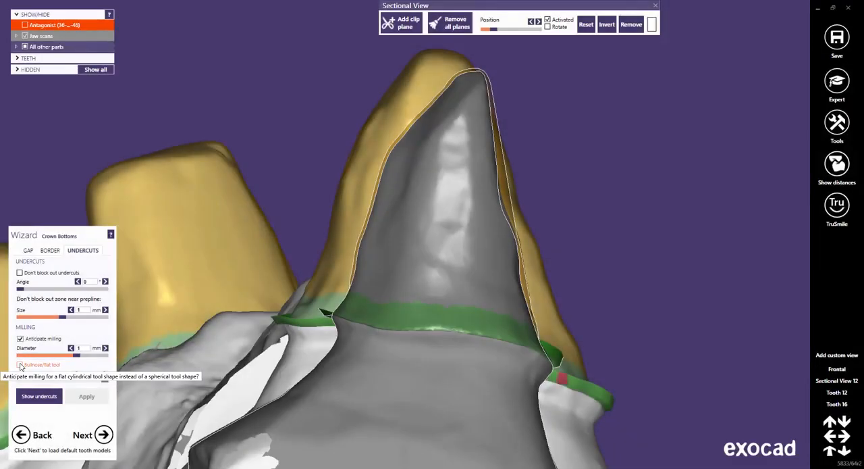
# Try the bullnose/flat tool option with a 100 % tool tip flat percentage, and recalculate again with the option switched off.
pyautogui.click(20, 365)
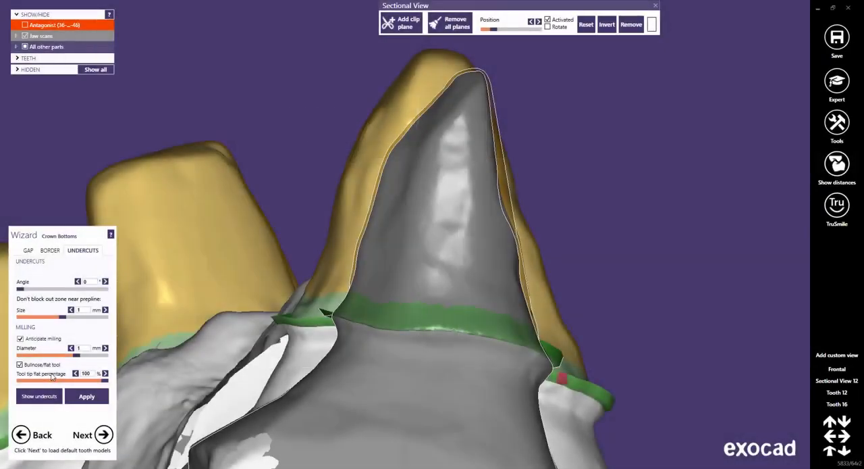
pyautogui.click(81, 398)
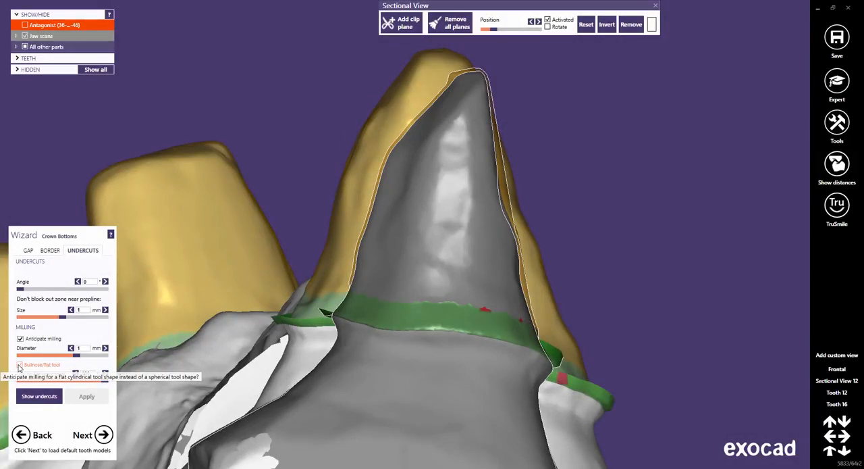
pyautogui.click(19, 365)
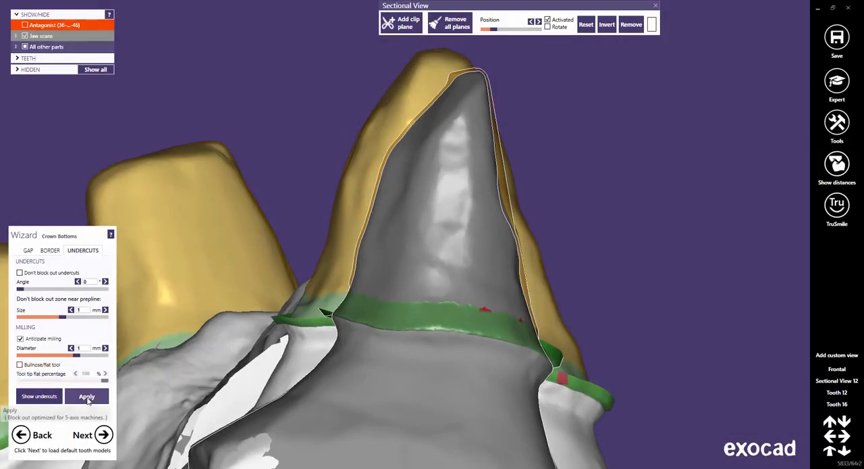
pyautogui.click(87, 397)
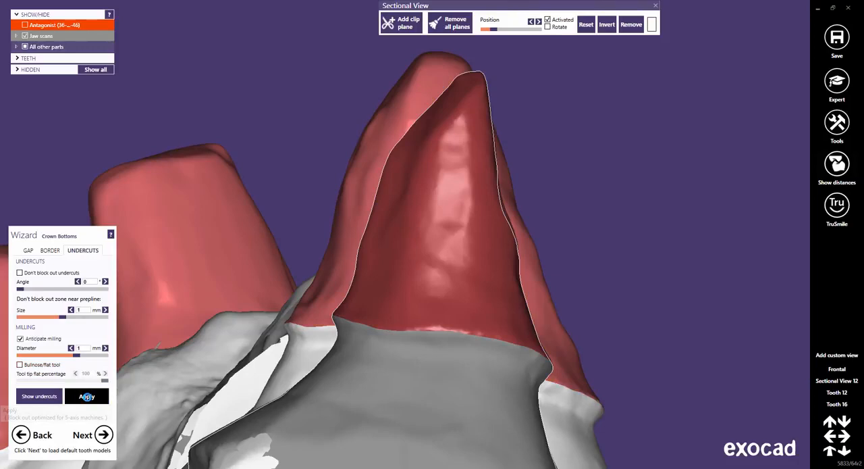
# Close the sectional view and inspect the margins of the prepared teeth up close.
pyautogui.click(655, 6)
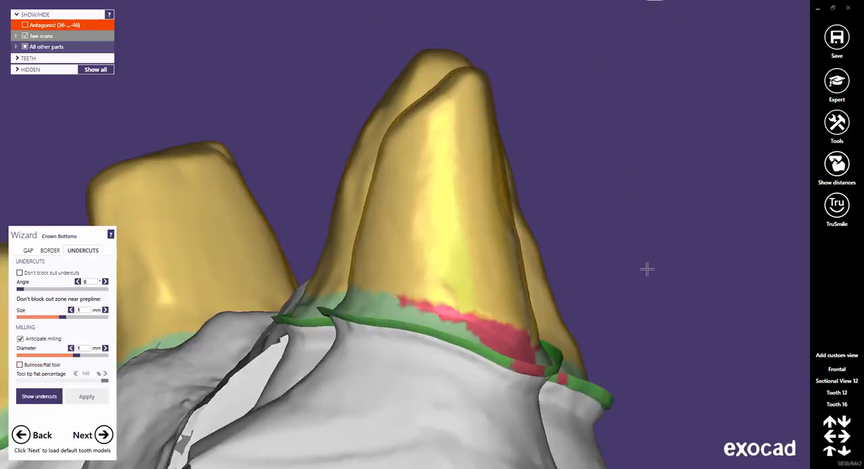
pyautogui.scroll(3, 646, 268)
pyautogui.moveTo(648, 268); pyautogui.dragTo(656, 268, button='right')
pyautogui.moveTo(677, 263); pyautogui.dragTo(277, 250, button='middle')
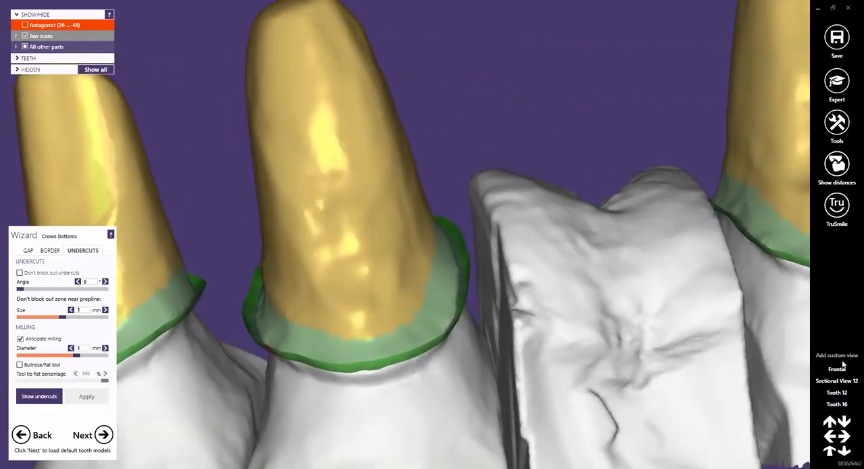
# Display the undercuts in the frontal view and examine them along the margins of the prepared teeth.
pyautogui.click(838, 370)
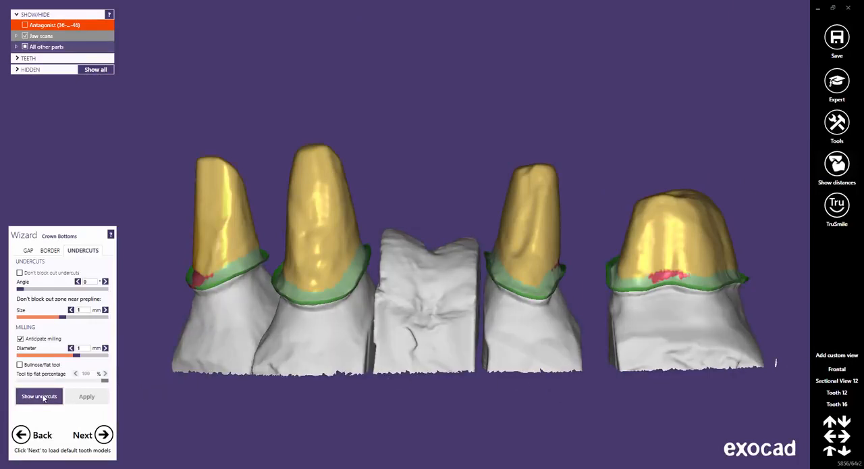
pyautogui.click(42, 397)
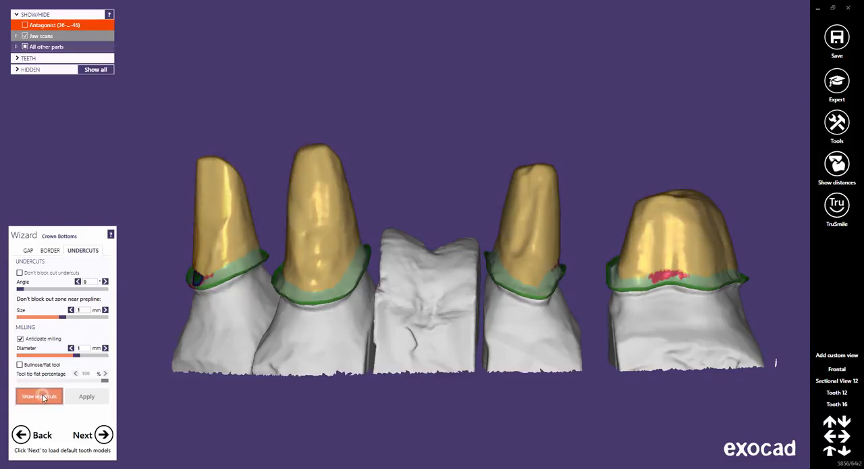
pyautogui.middleClick(208, 288)
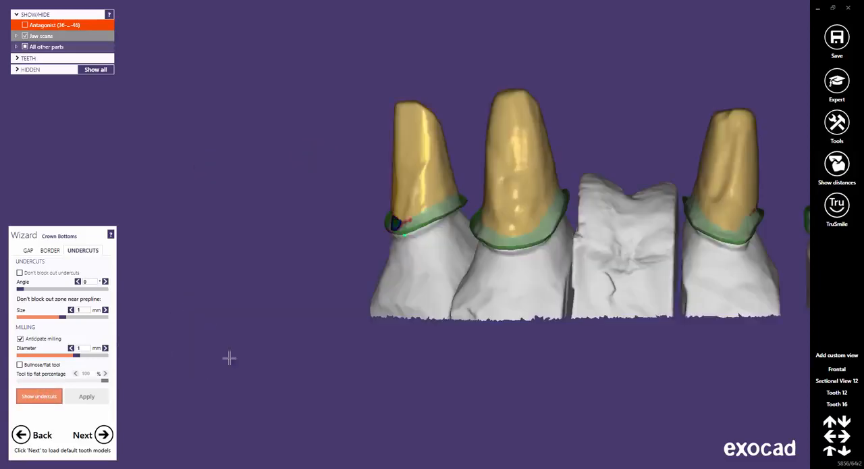
pyautogui.moveTo(426, 263); pyautogui.dragTo(427, 262, button='right')
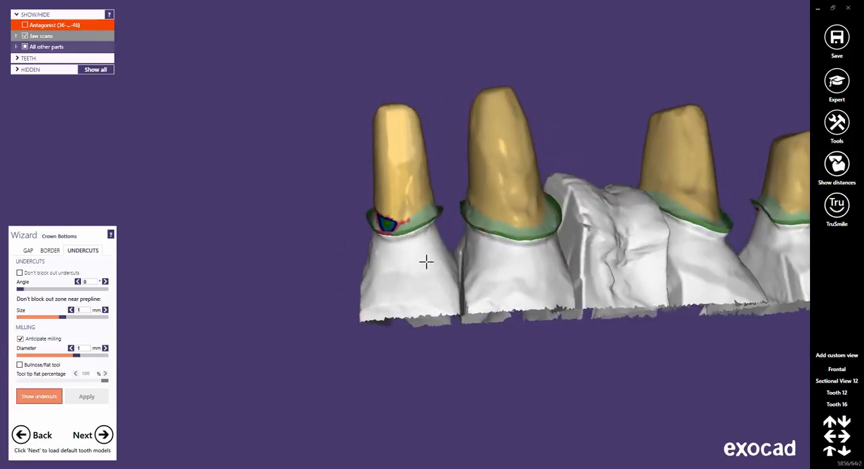
pyautogui.middleClick(608, 264)
pyautogui.moveTo(527, 268); pyautogui.dragTo(489, 277, button='middle')
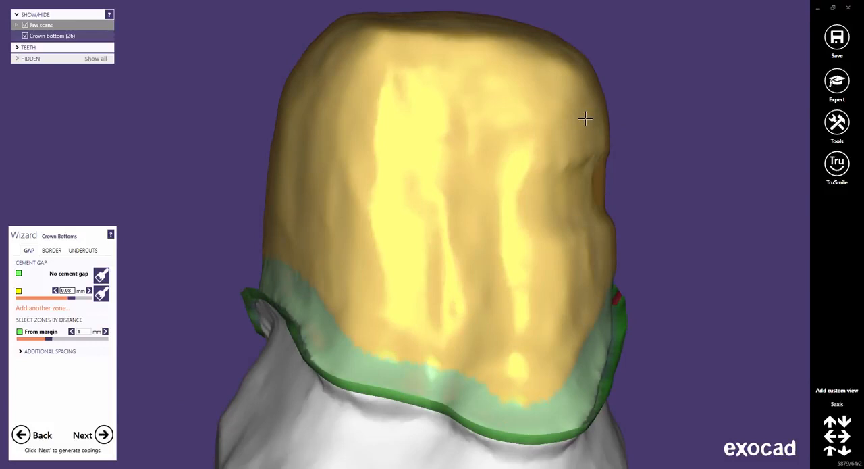
# Examine the 5axis crown bottom of tooth 26 in a sectional view, check its undercut settings and close the section.
pyautogui.click(838, 121)
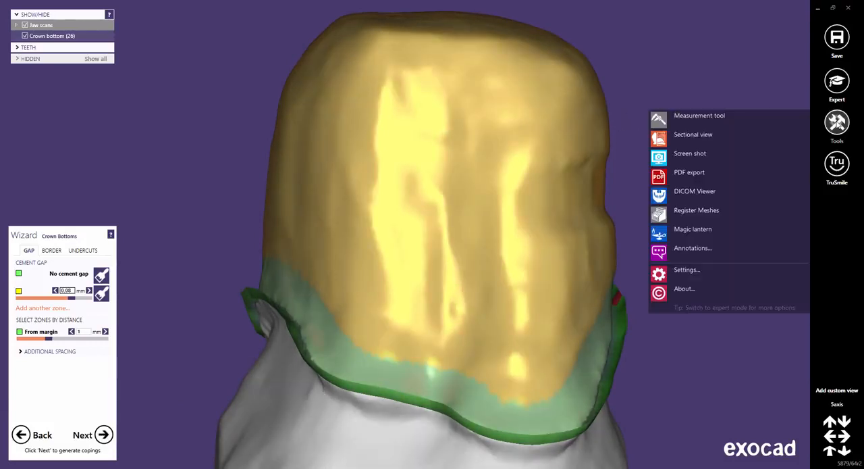
pyautogui.click(720, 137)
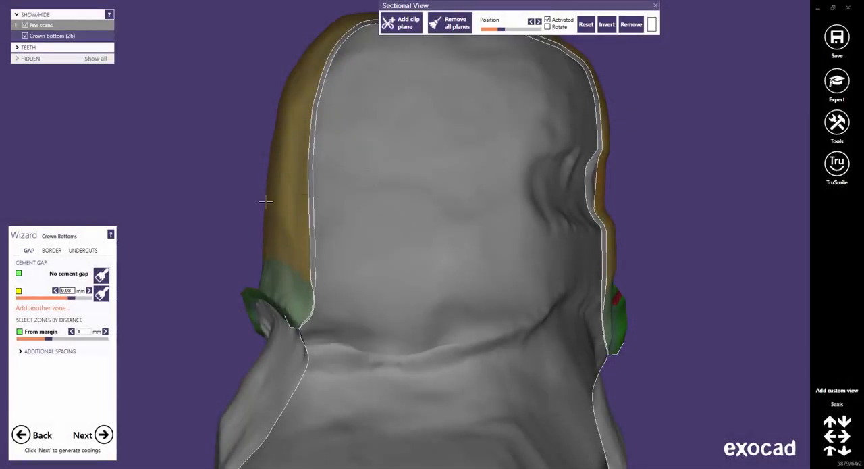
pyautogui.click(82, 250)
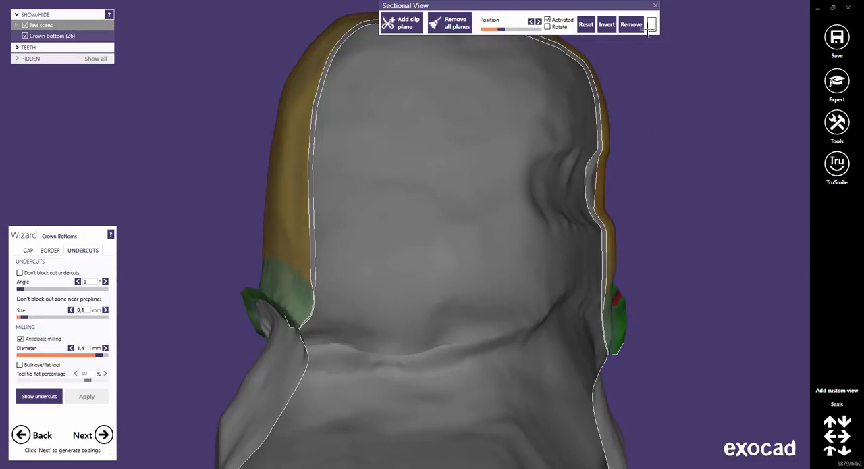
pyautogui.click(656, 6)
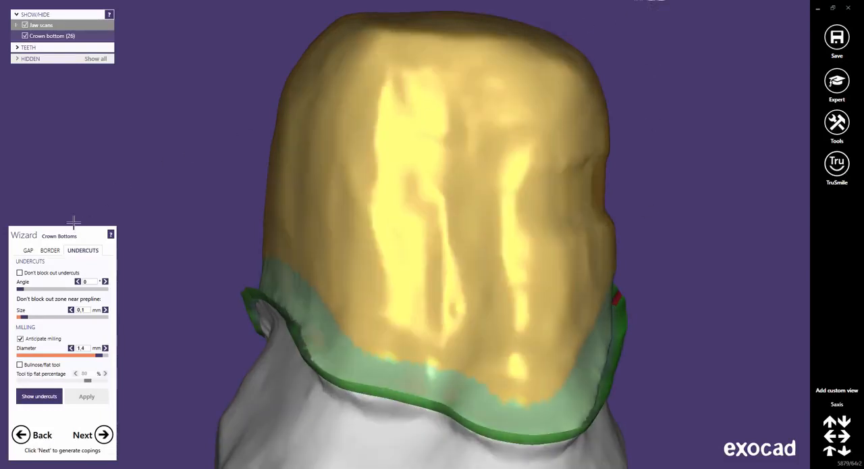
# Try a cement gap of 0.05 mm on the 5axis crown bottom, and set it back to 0.08 mm.
pyautogui.click(29, 251)
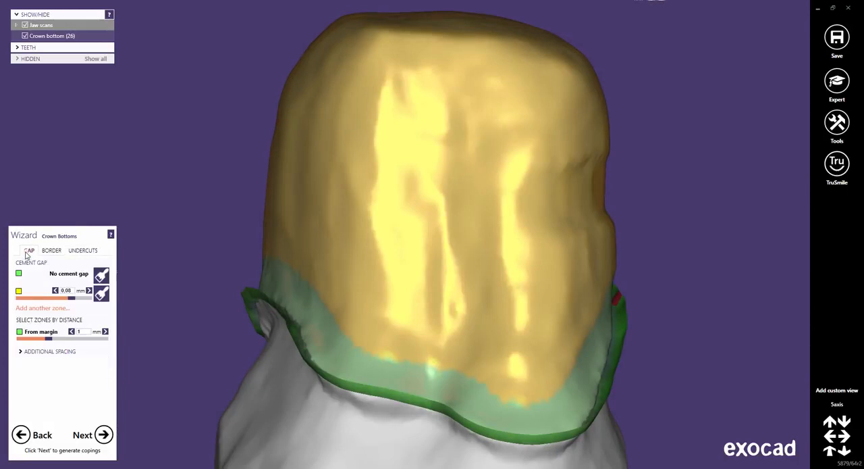
pyautogui.click(66, 291)
pyautogui.click(68, 313)
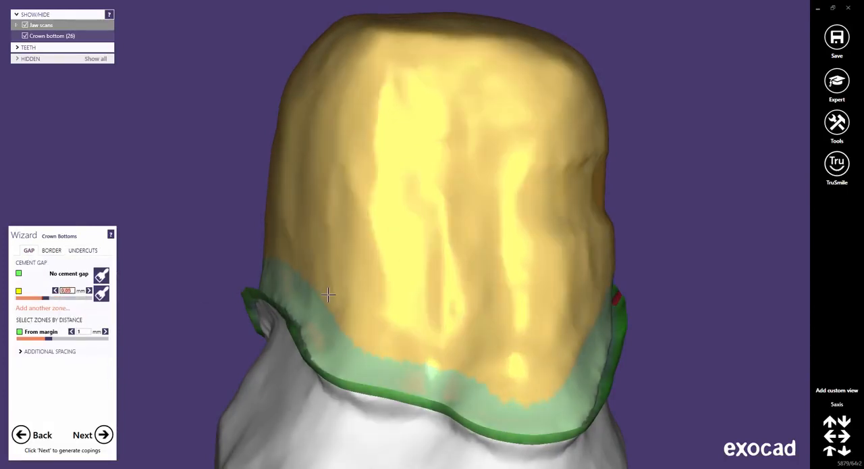
pyautogui.click(72, 291)
pyautogui.click(72, 302)
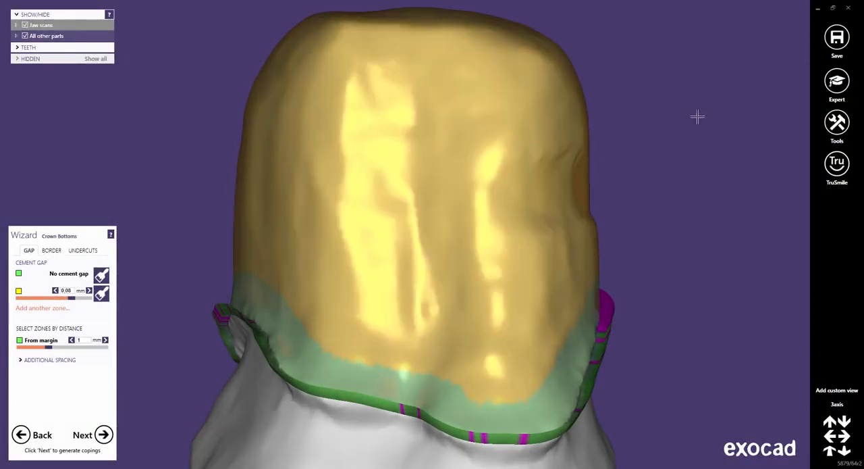
# Examine the 3axis crown bottom in a sectional view, check its undercut settings and close the section.
pyautogui.click(838, 128)
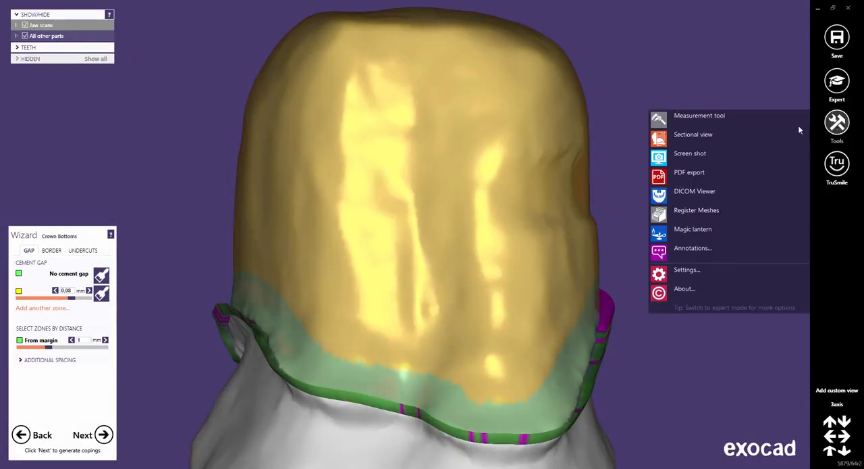
pyautogui.click(698, 135)
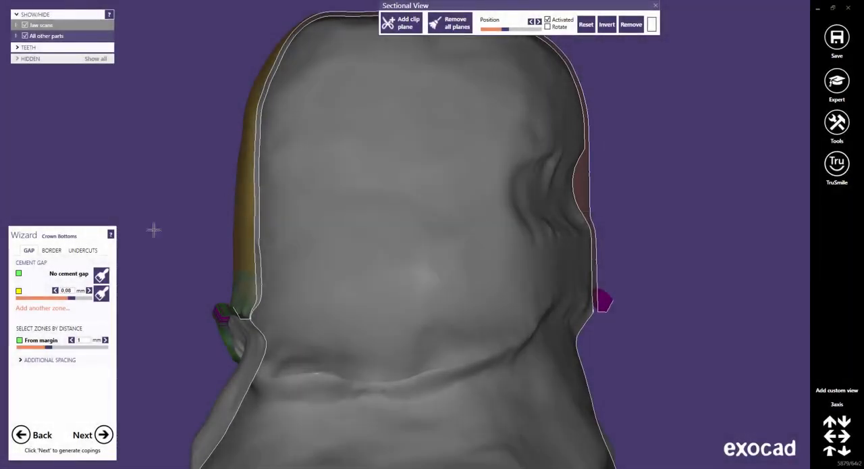
pyautogui.click(90, 250)
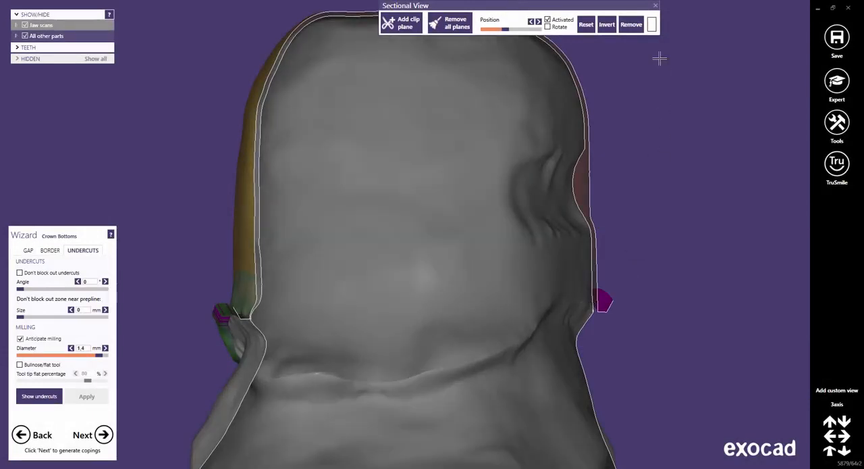
pyautogui.click(655, 6)
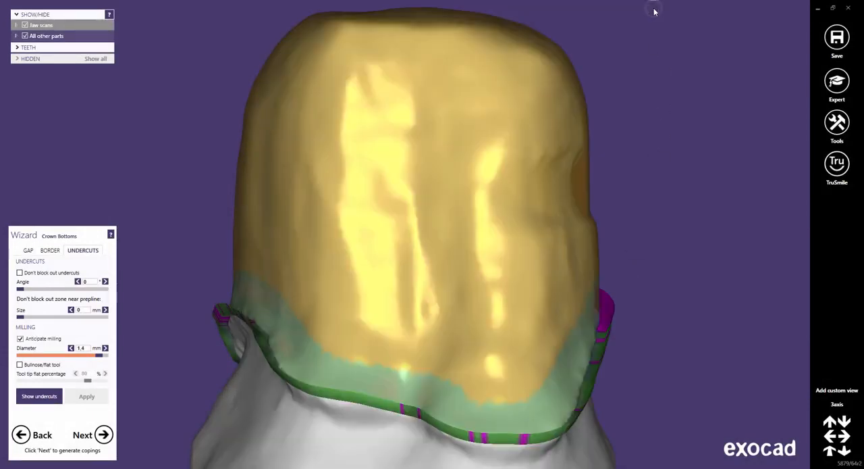
# Set the cement gap of the 3axis crown bottom to 0.05 mm.
pyautogui.click(27, 252)
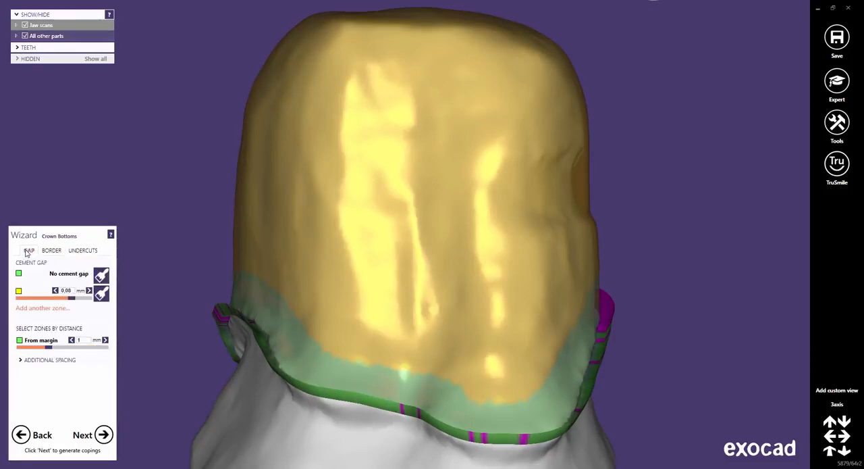
pyautogui.click(71, 291)
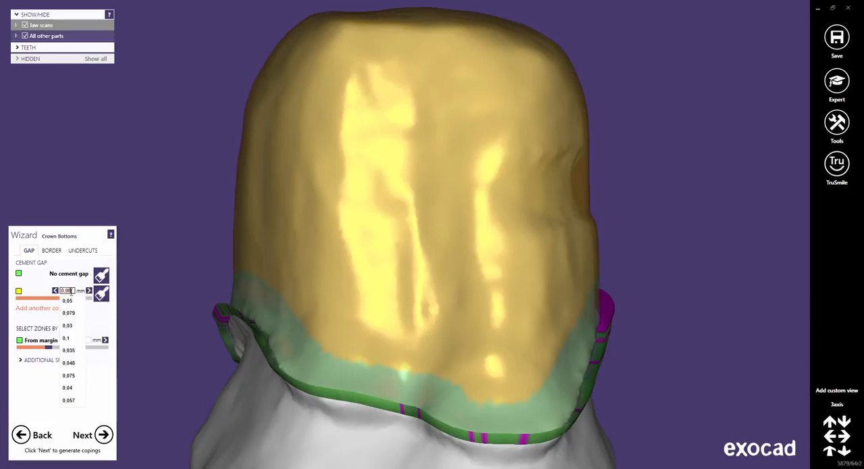
pyautogui.click(69, 300)
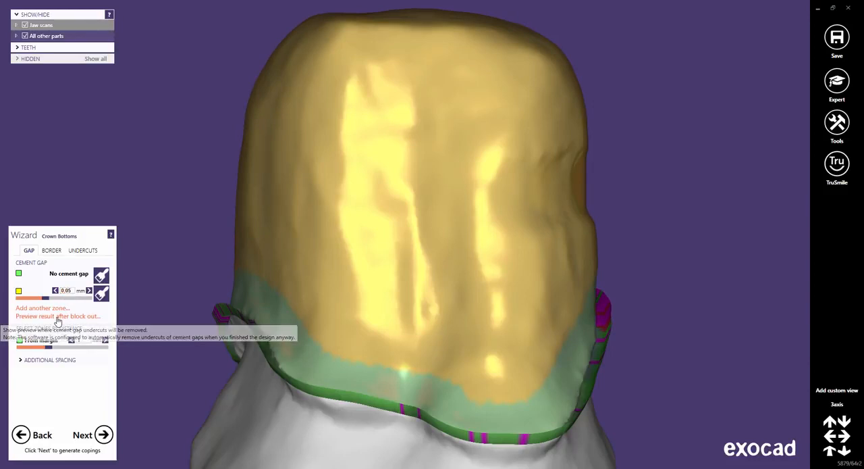
# Set the cement gap of the 3axis crown bottom to 0.08 mm and preview the result after block out.
pyautogui.click(71, 291)
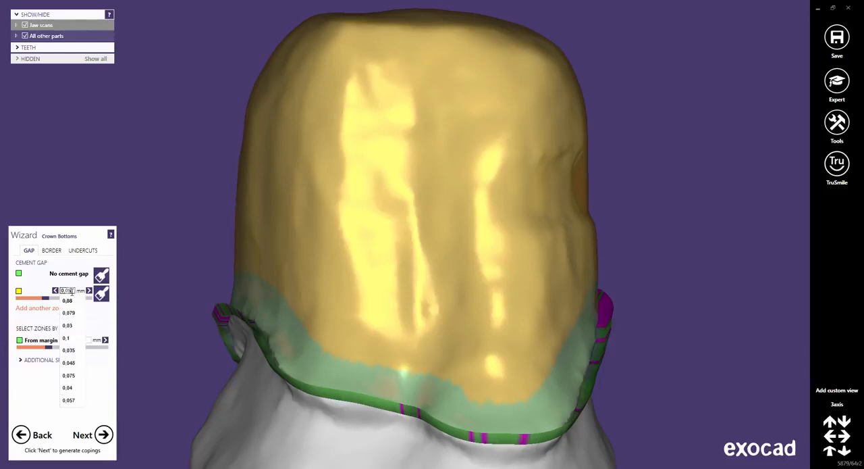
pyautogui.click(71, 301)
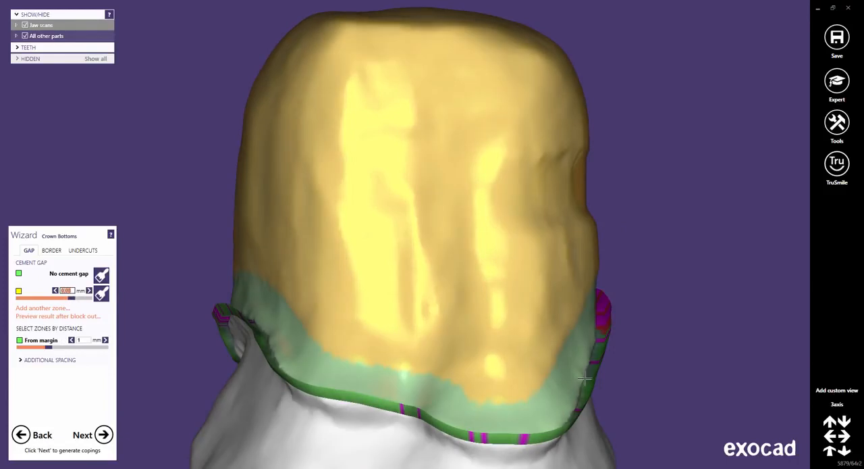
pyautogui.click(62, 318)
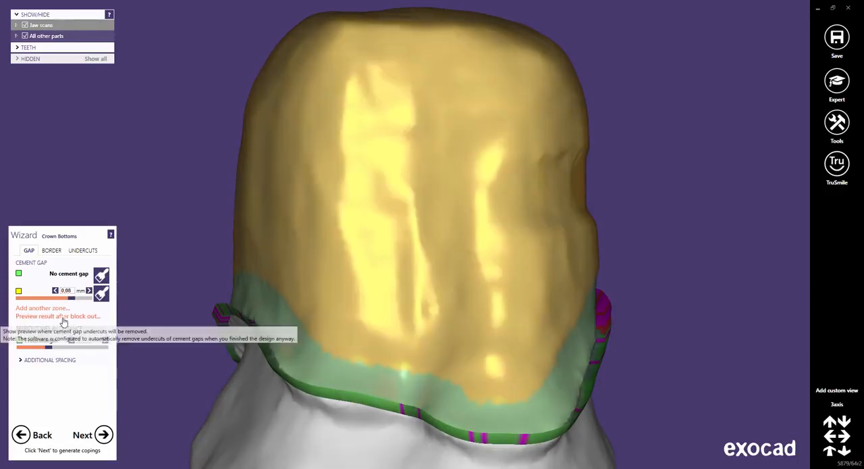